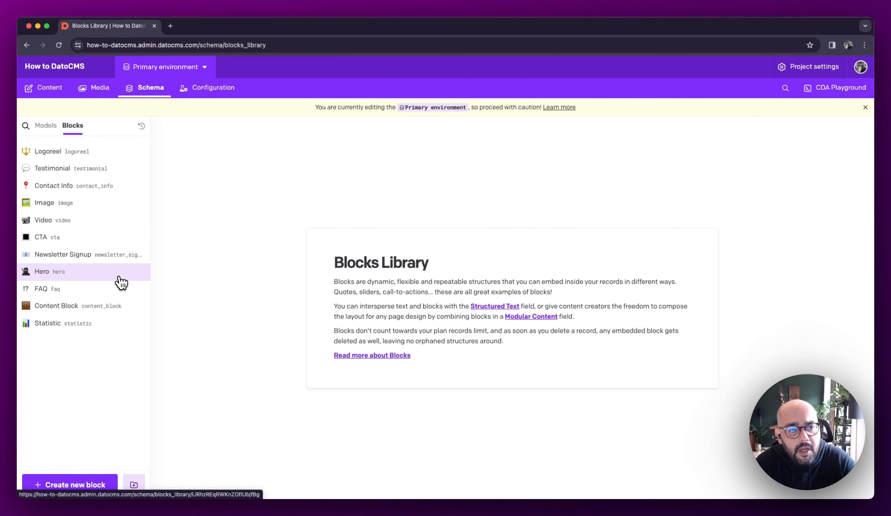
- Open the Hero block to review its fields, and go to the schema's models
left_click(42, 271)
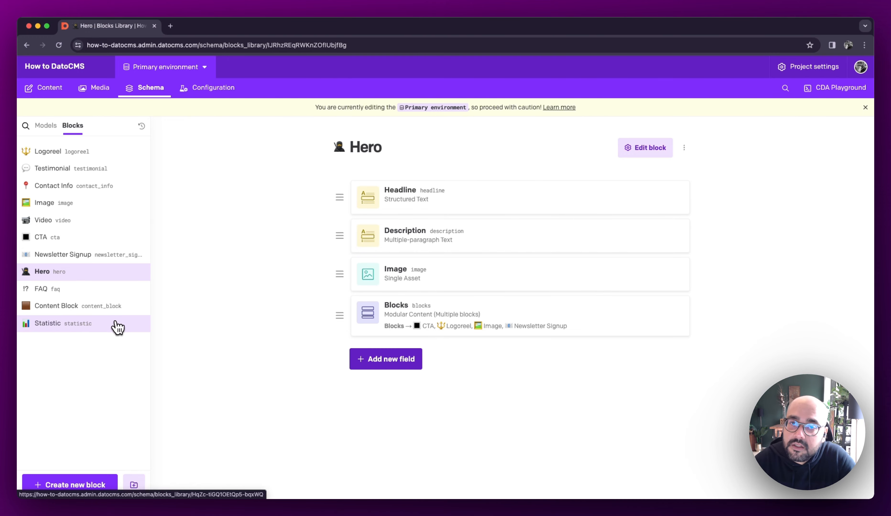
left_click(44, 131)
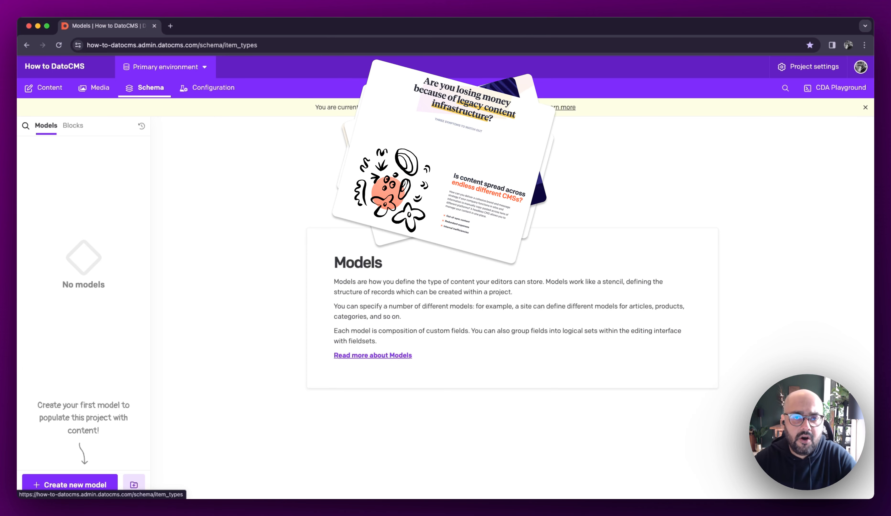
- Start a new model named Person with the standing person emoji and enable its draft/published system
left_click(99, 485)
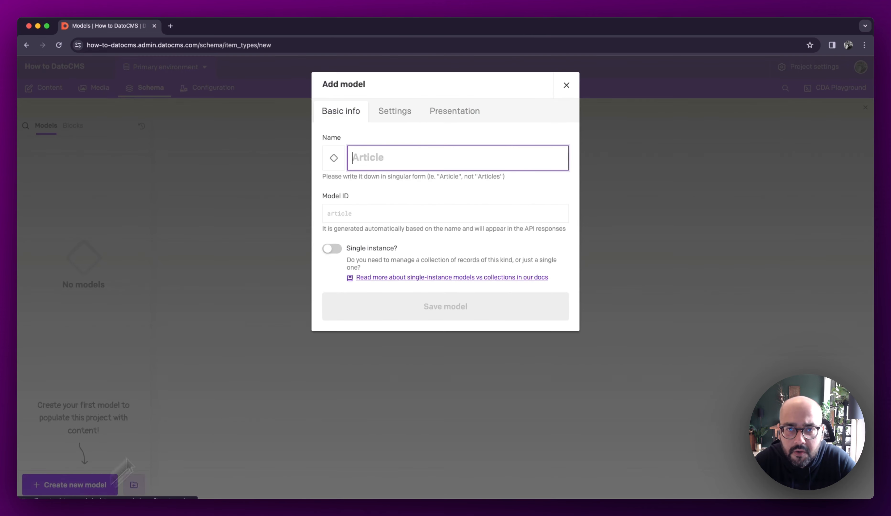
type("Person")
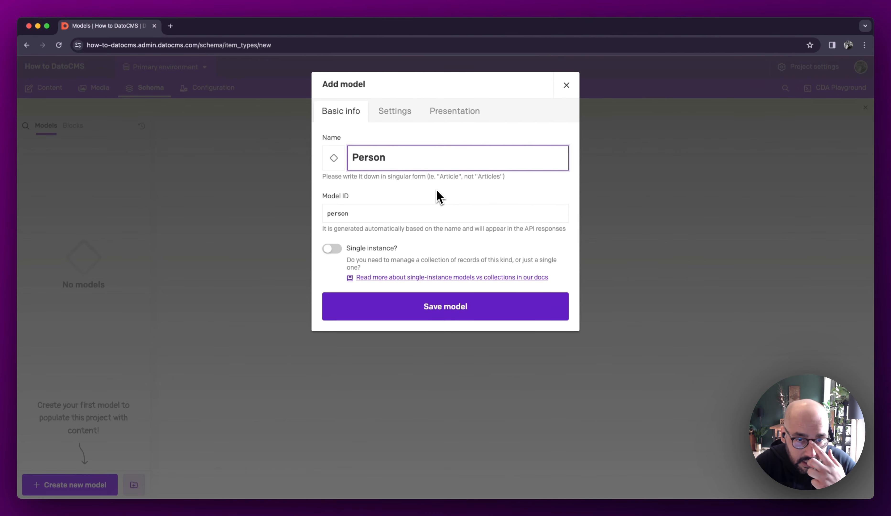
left_click(333, 159)
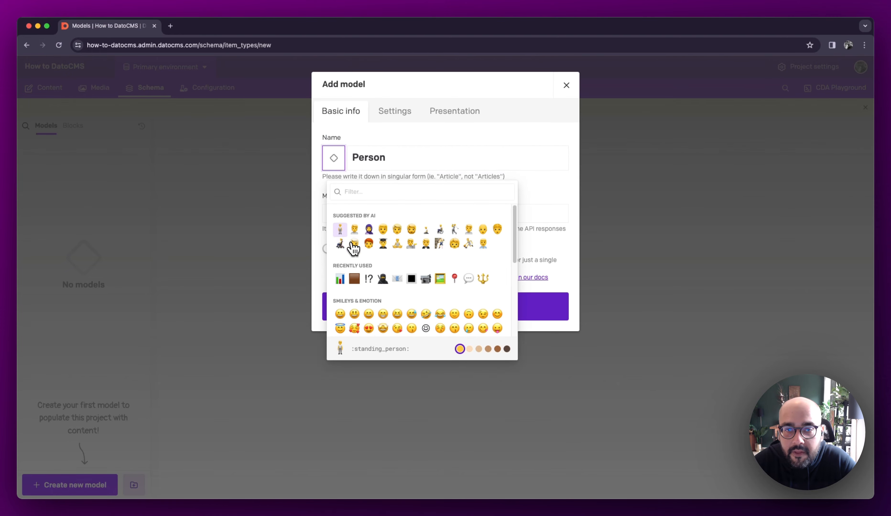
left_click(341, 230)
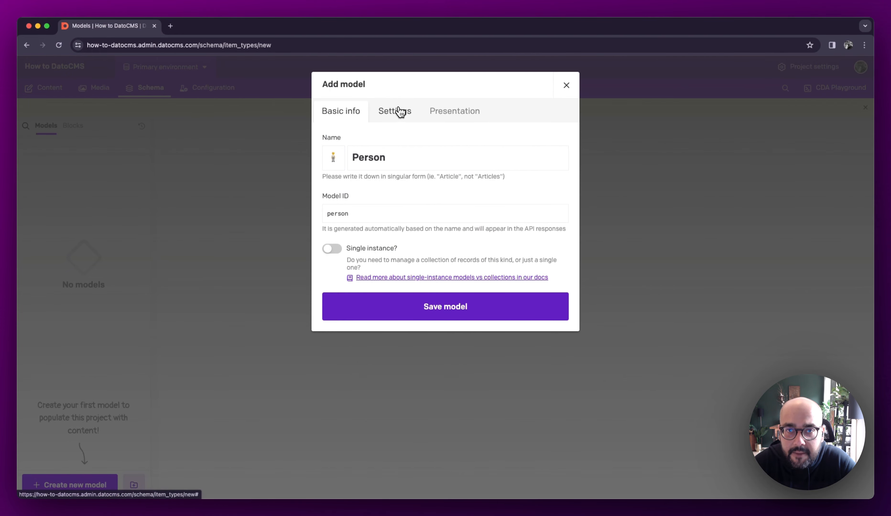
left_click(395, 116)
left_click(411, 139)
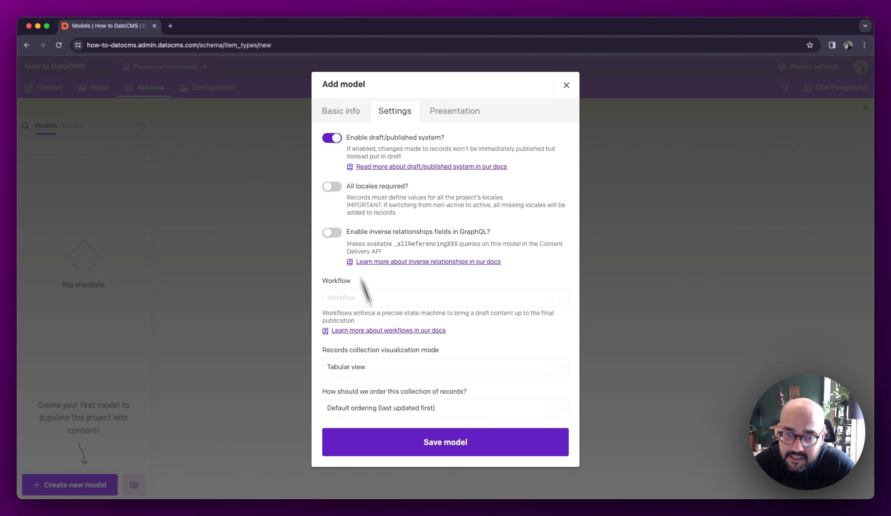
- Review the collection view, record ordering and title field options of the Person model, and save the model
left_click(408, 372)
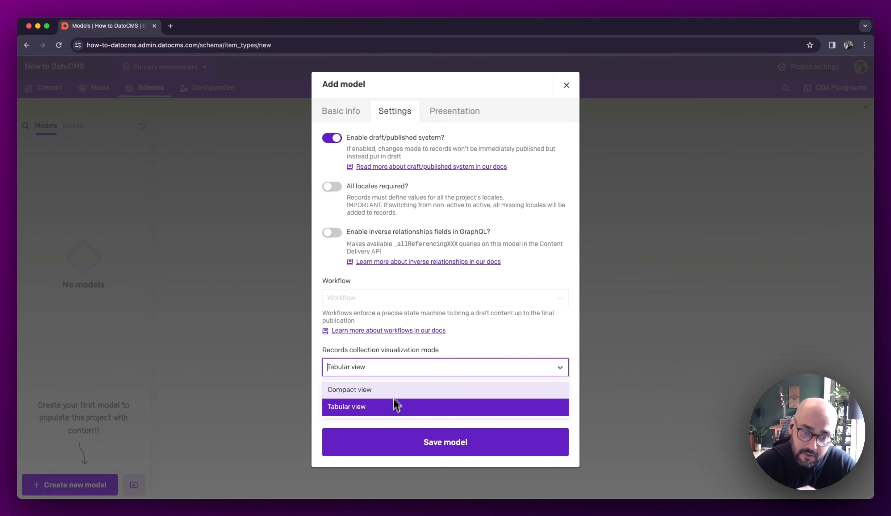
left_click(401, 353)
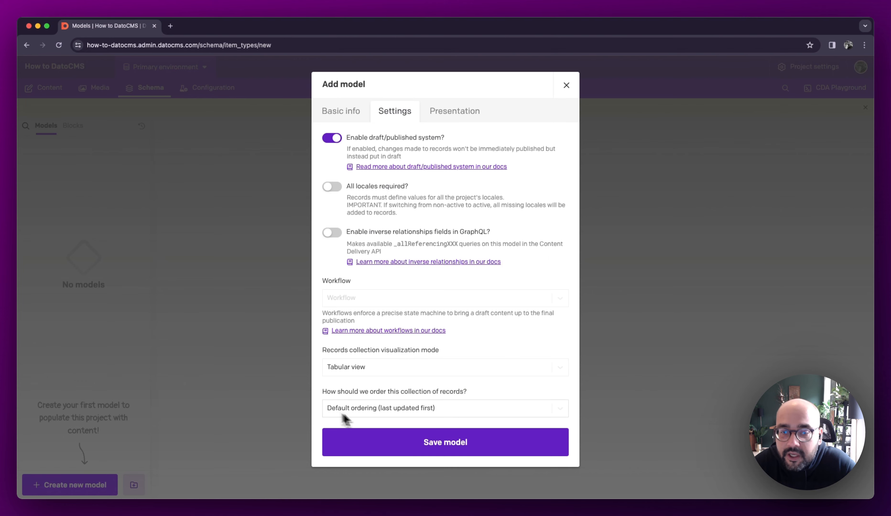
left_click(394, 414)
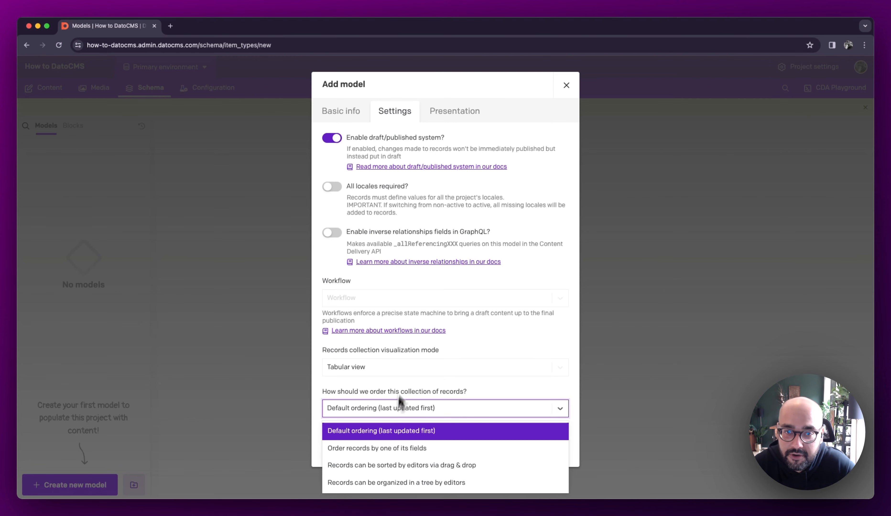
left_click(460, 119)
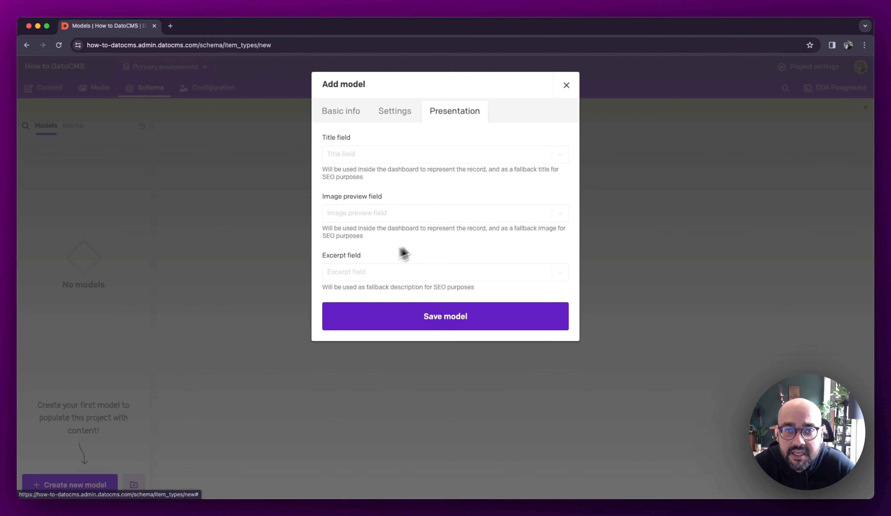
left_click(395, 154)
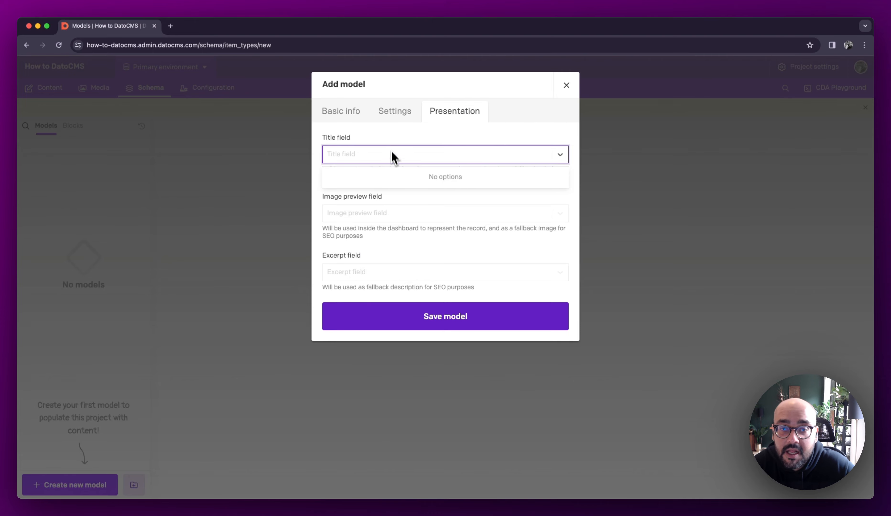
left_click(391, 134)
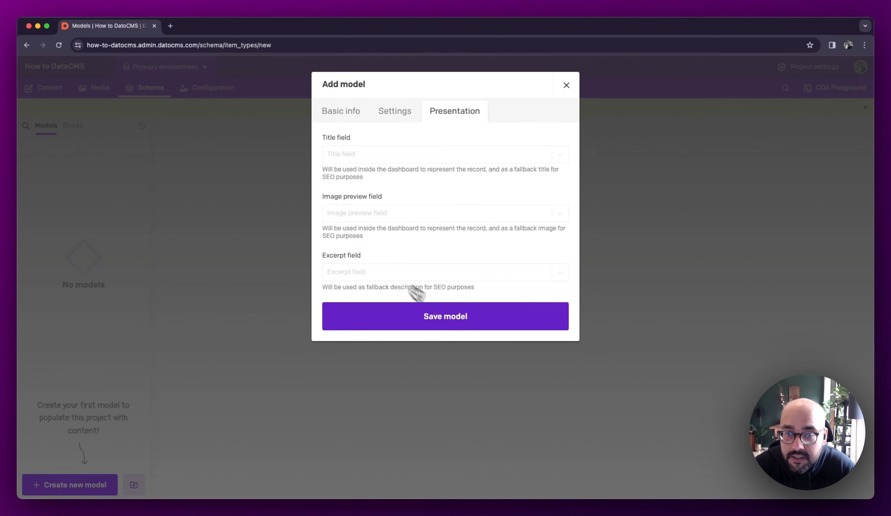
left_click(457, 323)
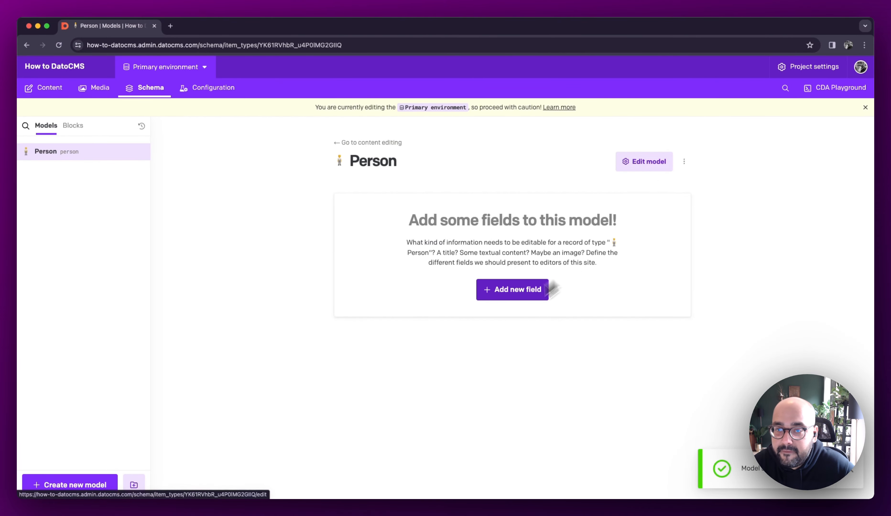
- Add a single-line string field called Name to the Person model
left_click(500, 296)
left_click(299, 135)
left_click(401, 143)
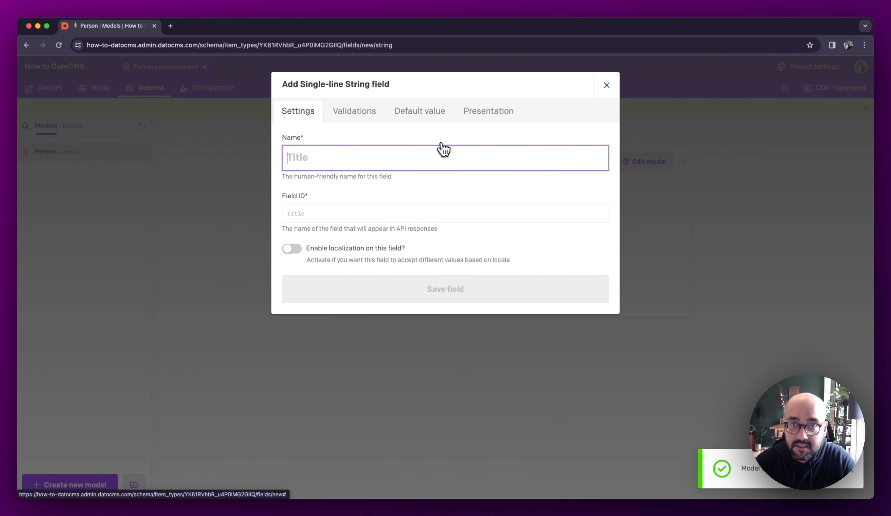
type("NAme")
key("super+a")
type("Name")
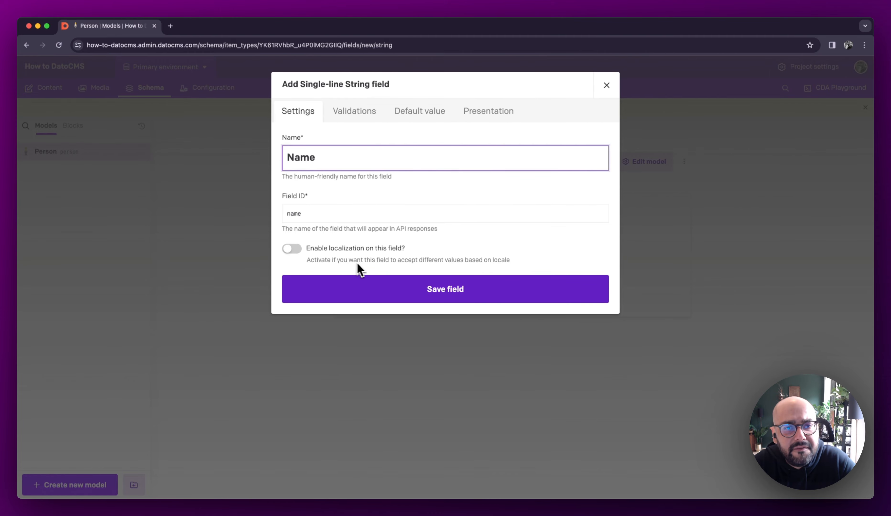
left_click(461, 293)
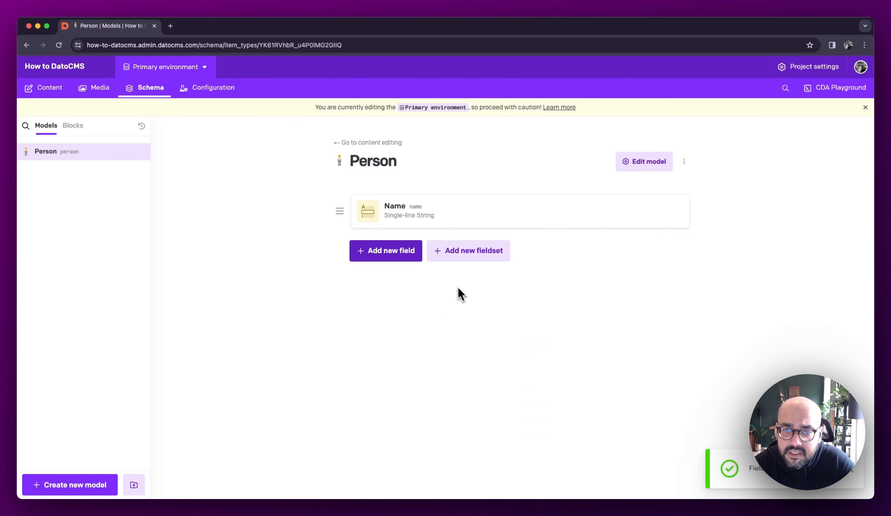
- Add a single-line string field called Title to the Person model
left_click(389, 253)
left_click(325, 161)
left_click(393, 144)
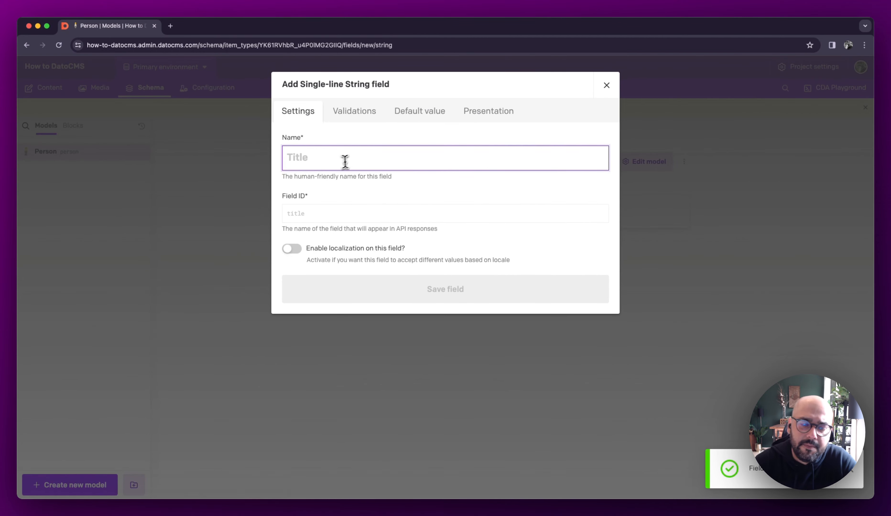
type("Title")
key("super+a")
key("Return")
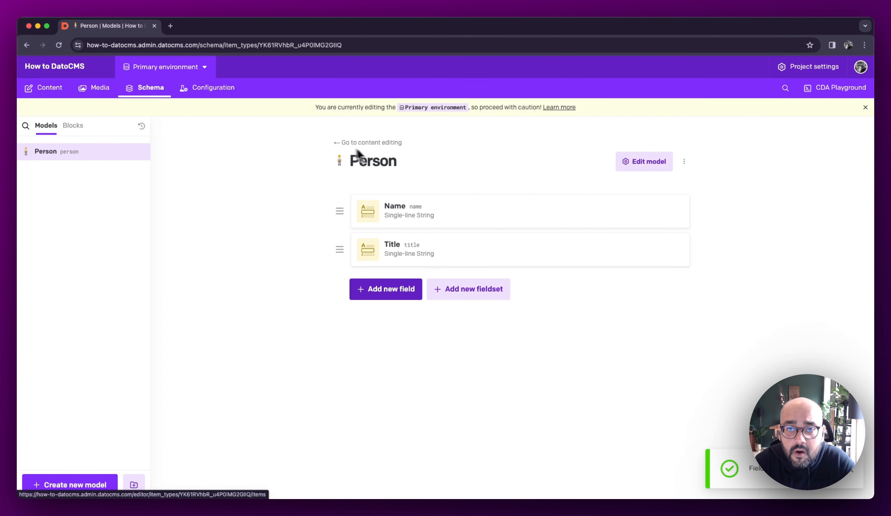
- Add a single-line string field called Company to the Person model
left_click(407, 289)
left_click(302, 141)
left_click(393, 131)
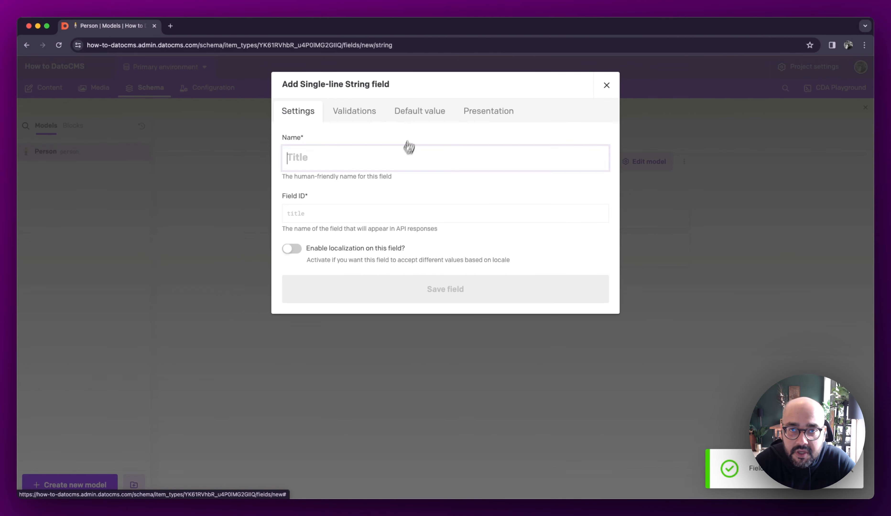
type("Company")
key("Return")
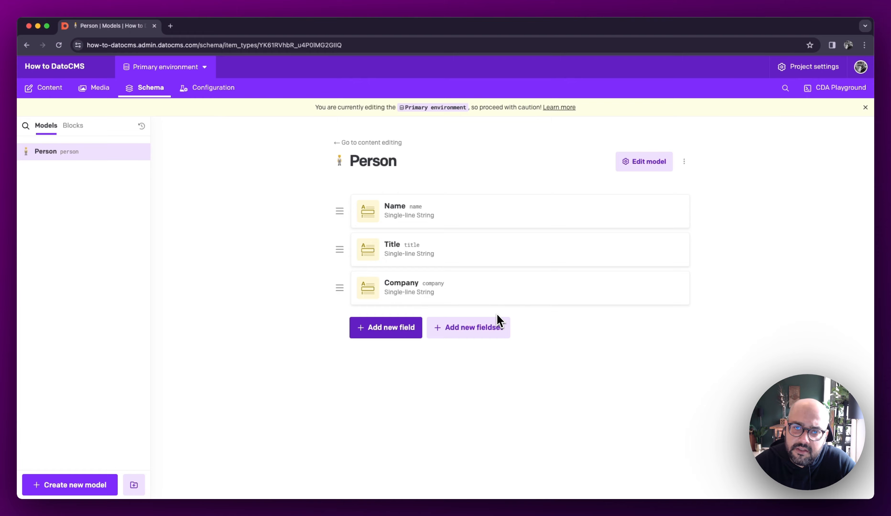
- Start a Modular Content (Multiple blocks) field called Info on the Person model
left_click(377, 335)
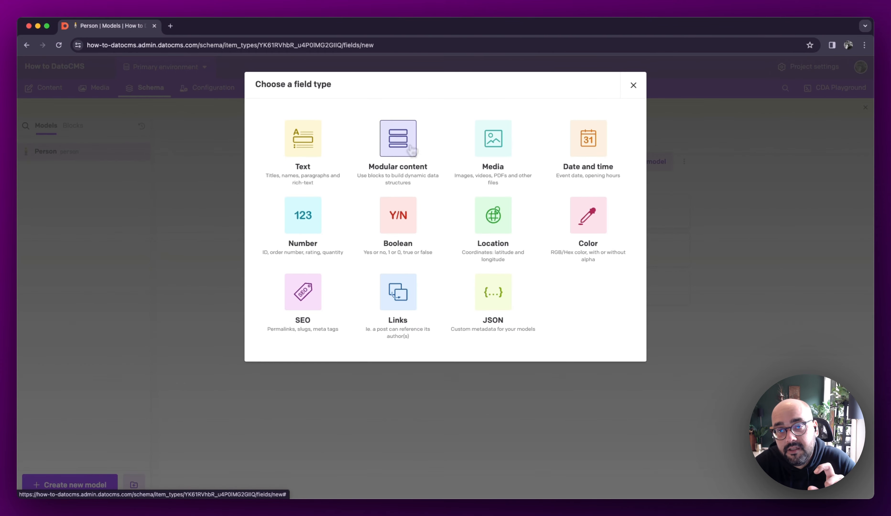
left_click(397, 141)
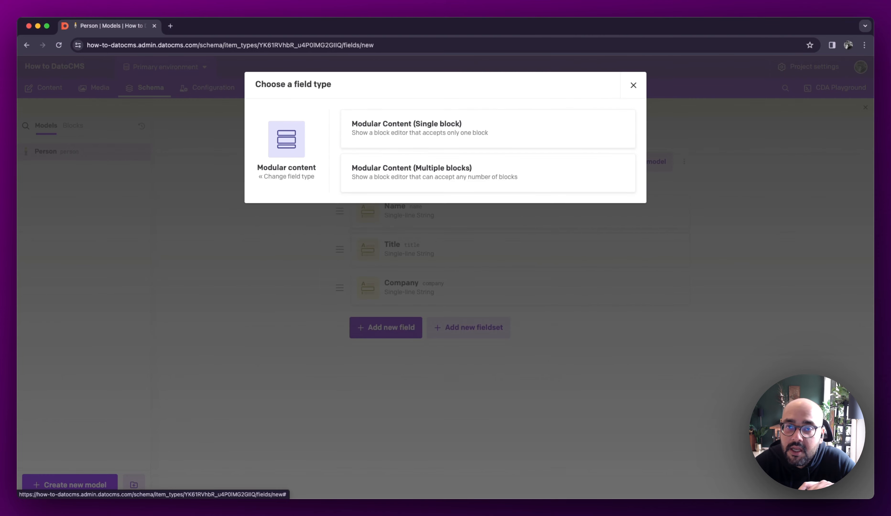
left_click(415, 164)
type("Info")
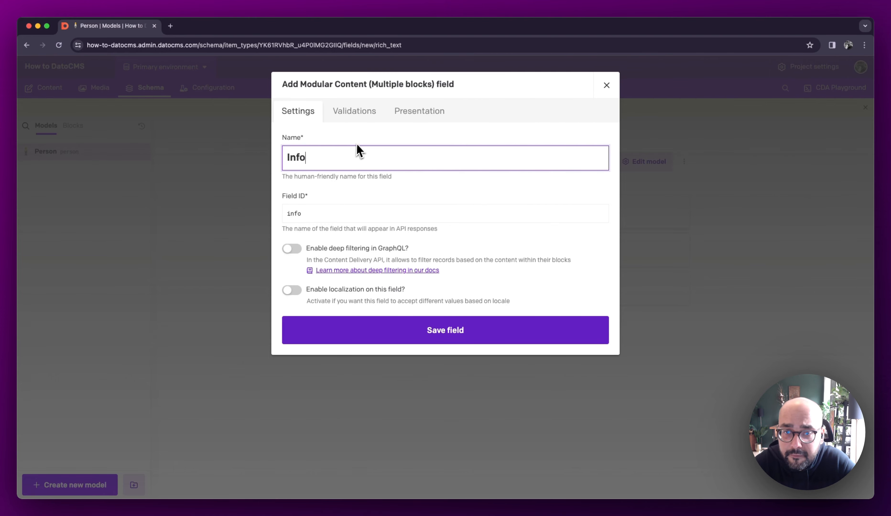
- Allow only the Contact Info and Testimonial blocks in the Info field and save the field
left_click(358, 112)
left_click(307, 187)
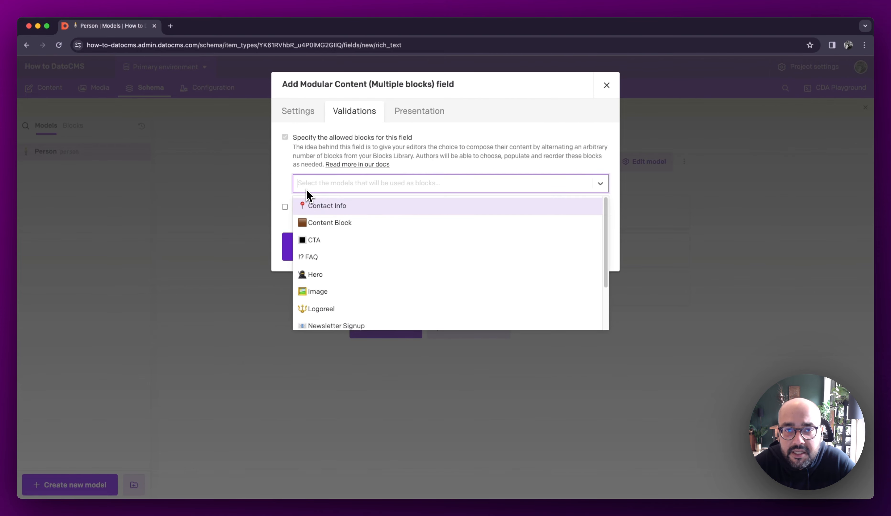
type("cont")
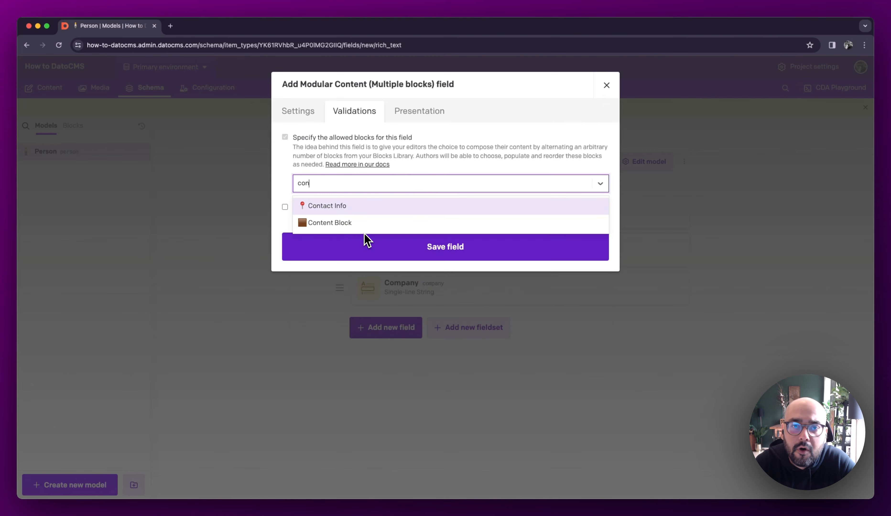
left_click(319, 206)
left_click(374, 187)
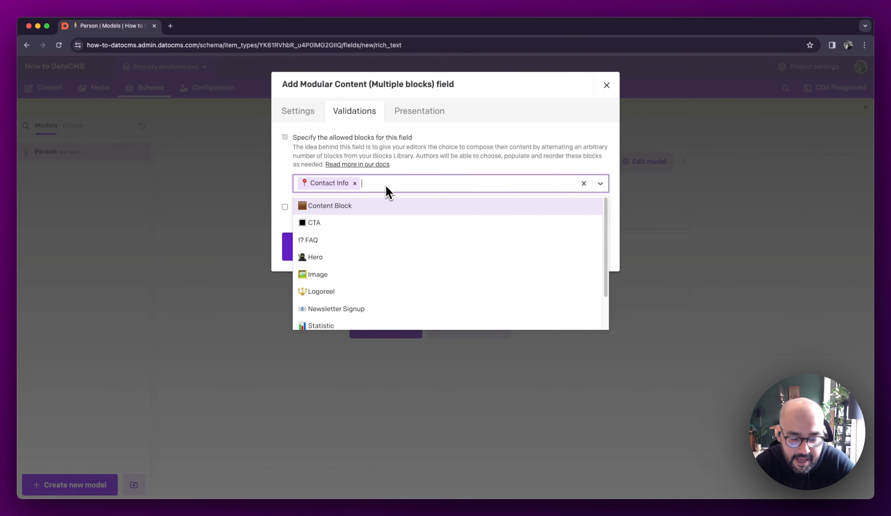
type("te")
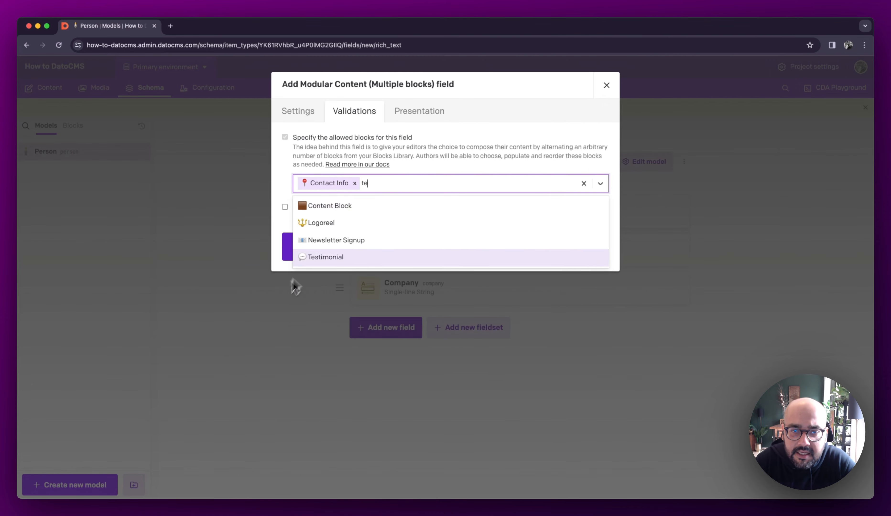
left_click(320, 257)
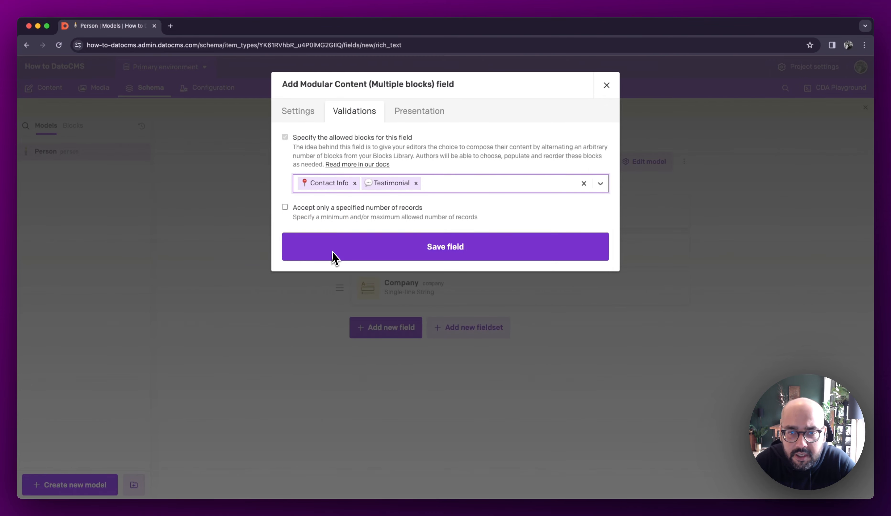
left_click(417, 119)
left_click(479, 271)
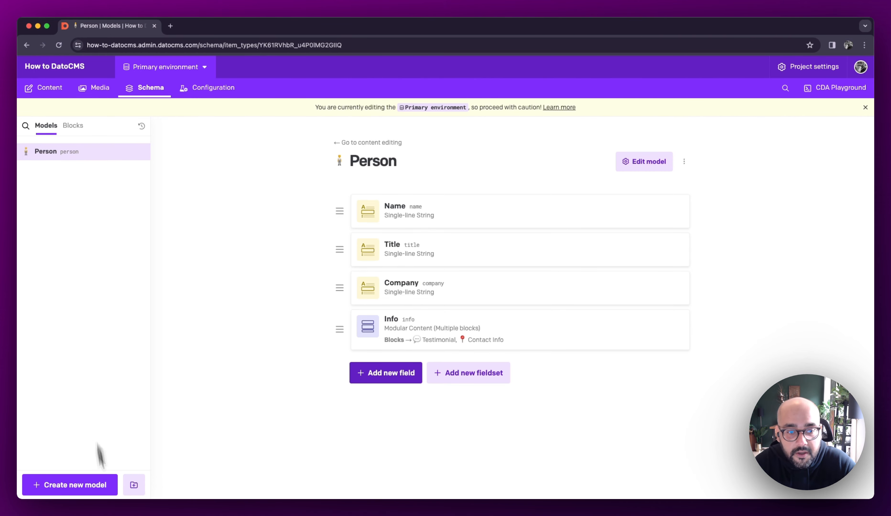
- Start a new model named Blog Post with the red postbox emoji and enable its draft/published system
left_click(33, 485)
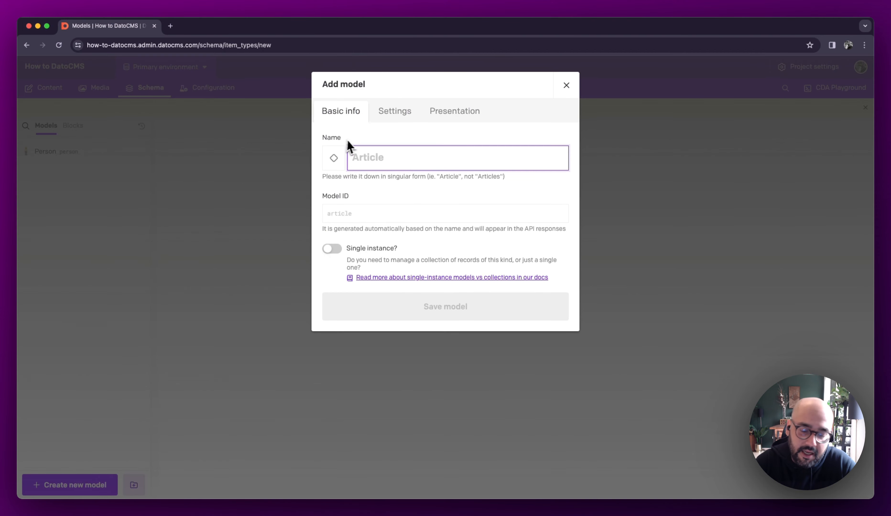
type("Blog Post")
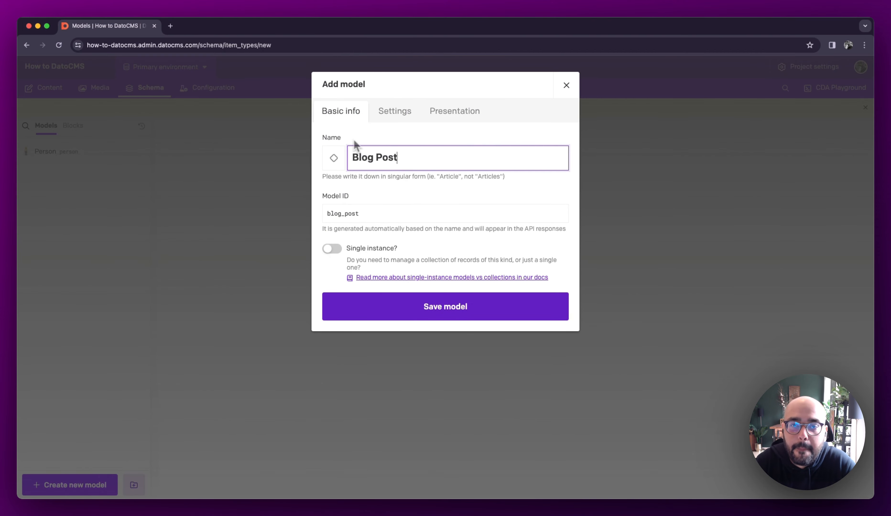
left_click(415, 111)
left_click(333, 111)
left_click(335, 160)
left_click(360, 250)
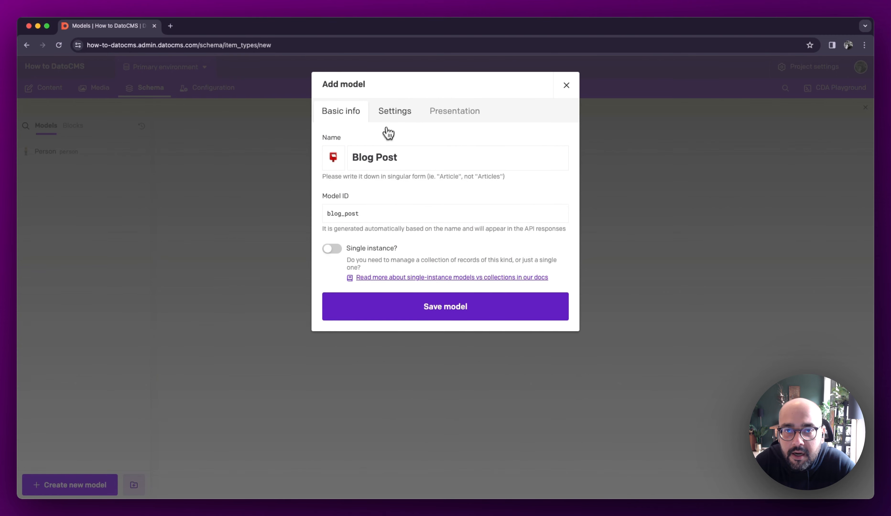
left_click(392, 117)
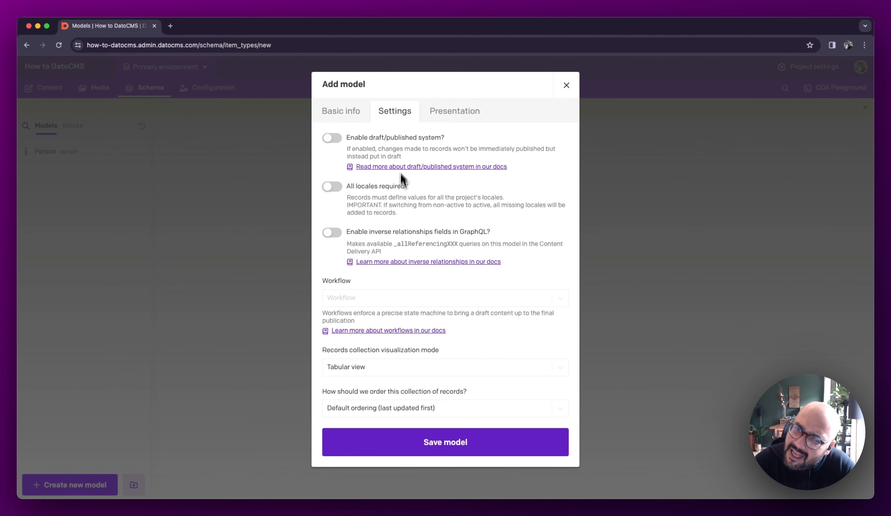
left_click(402, 141)
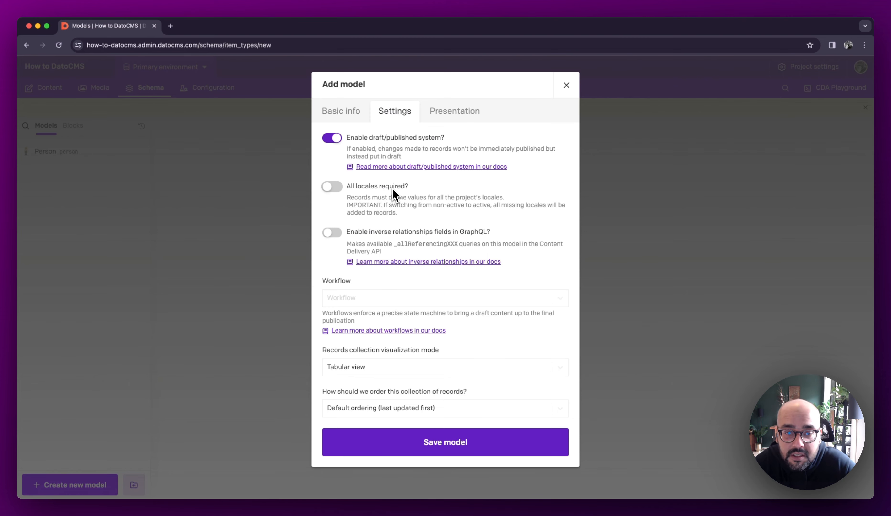
- Save the new Blog Post model and add a single-line string field called Title to it
left_click(450, 116)
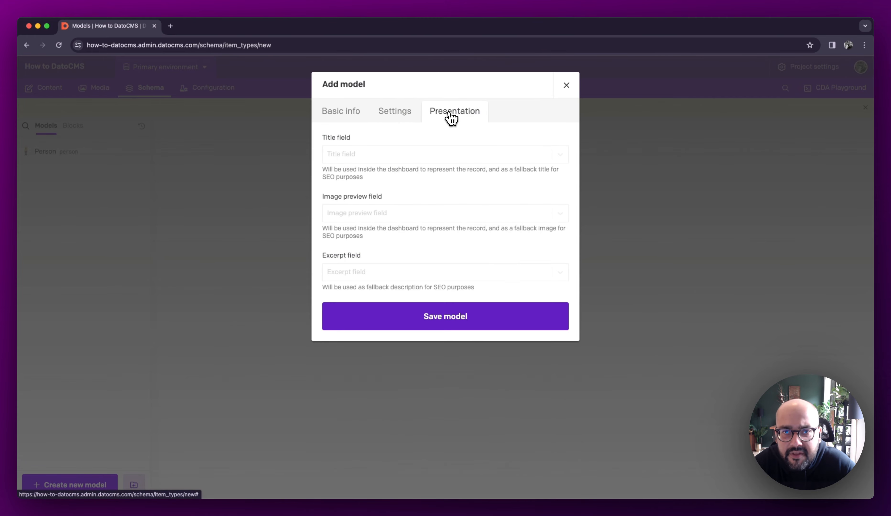
left_click(460, 325)
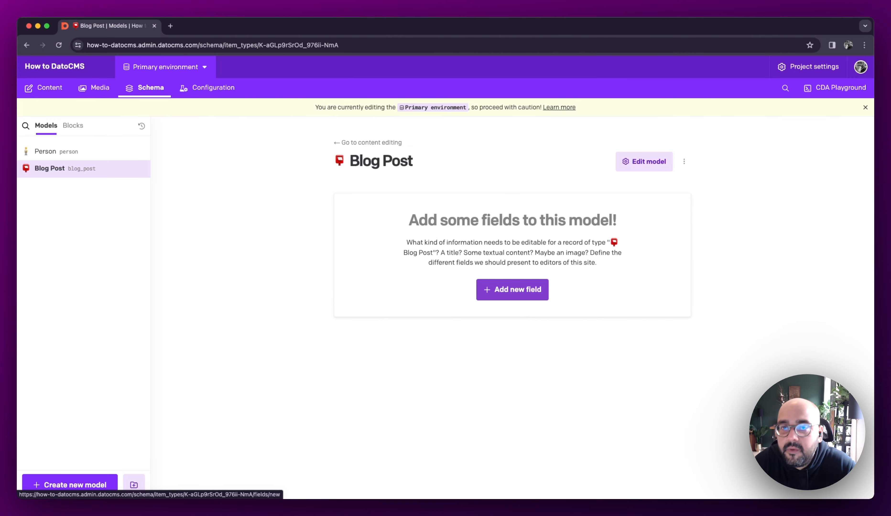
left_click(507, 294)
left_click(319, 150)
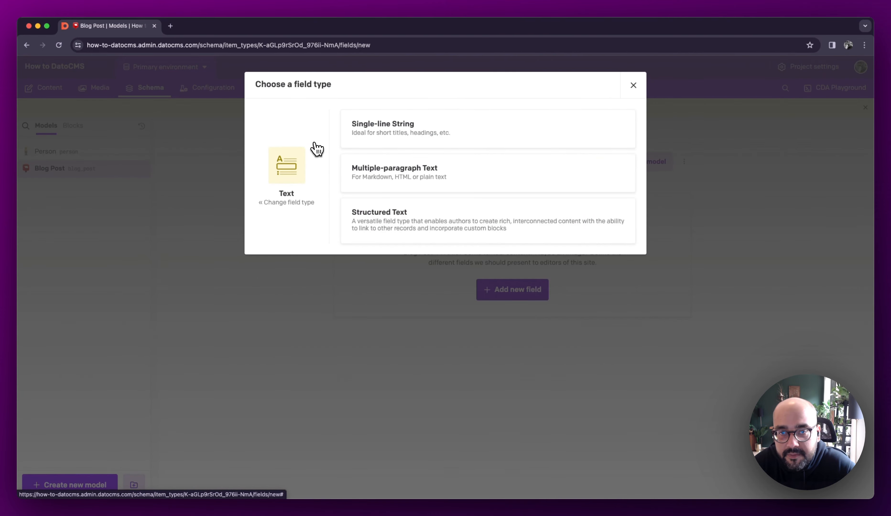
left_click(367, 141)
type("Title")
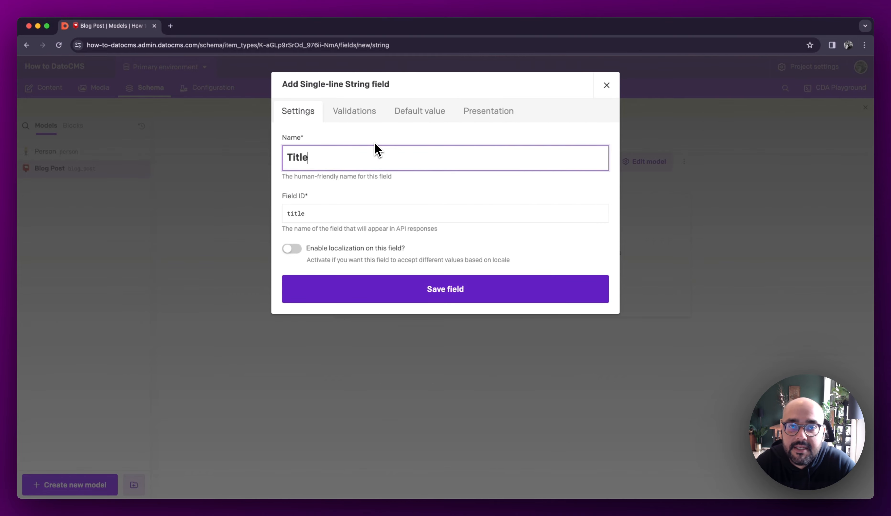
left_click(448, 289)
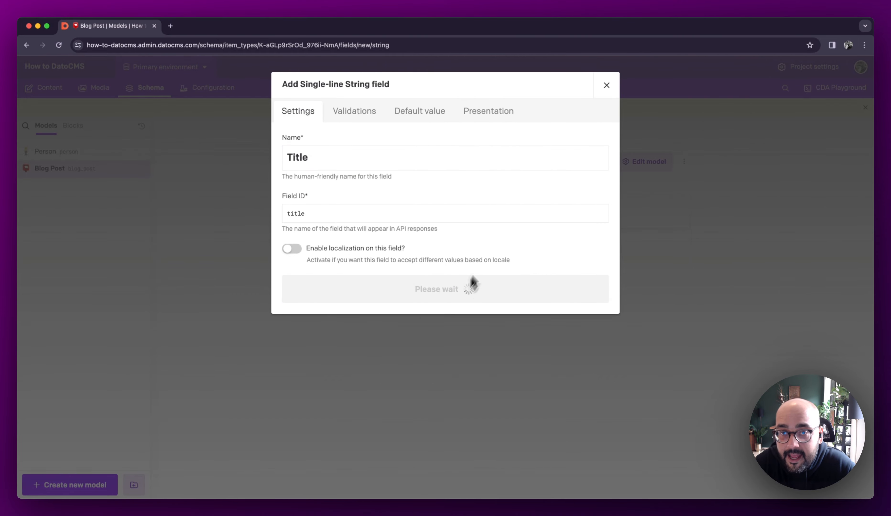
- Add a Structured Text field called Description to the Blog Post model
left_click(389, 251)
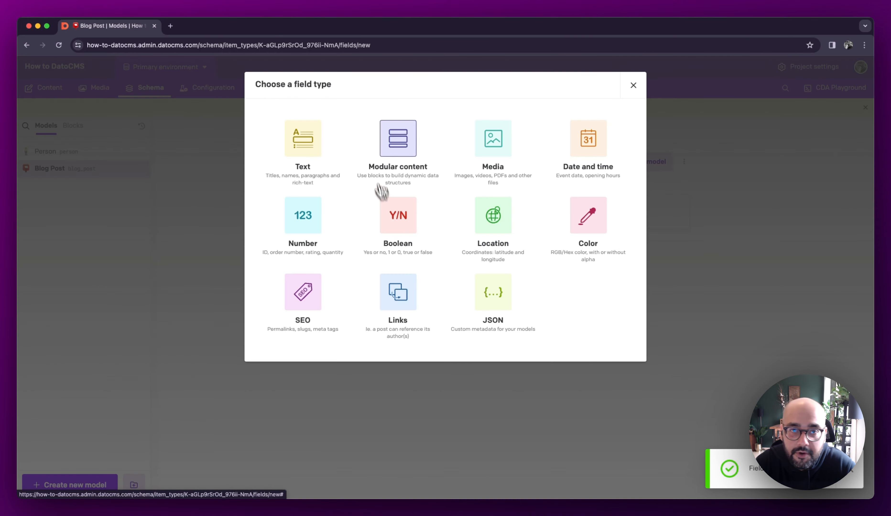
left_click(295, 139)
left_click(457, 226)
type("D")
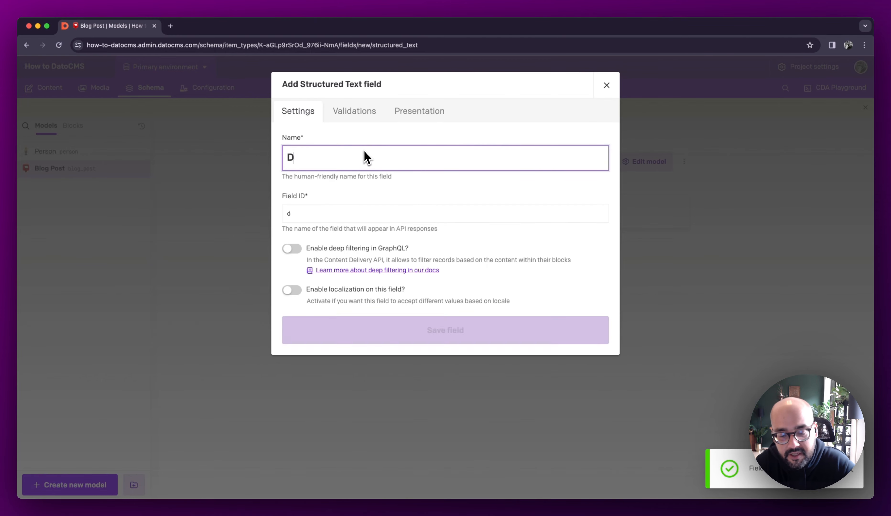
type("escription")
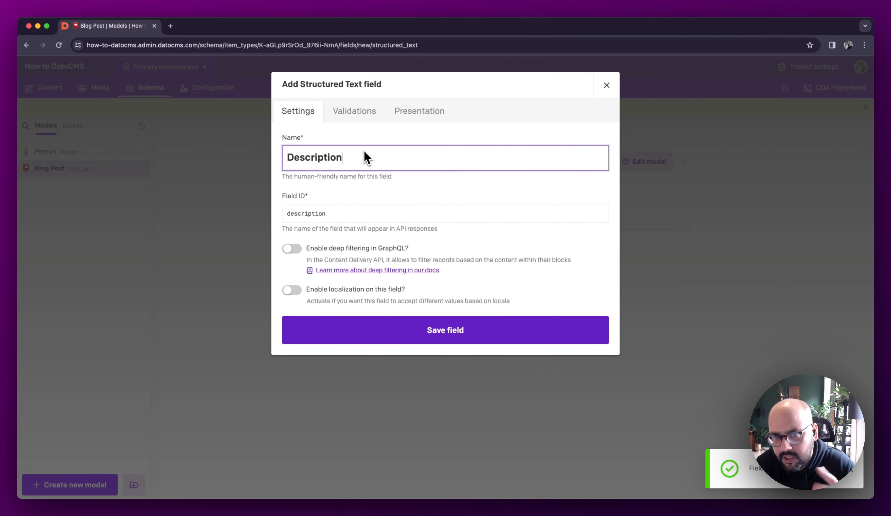
left_click(406, 335)
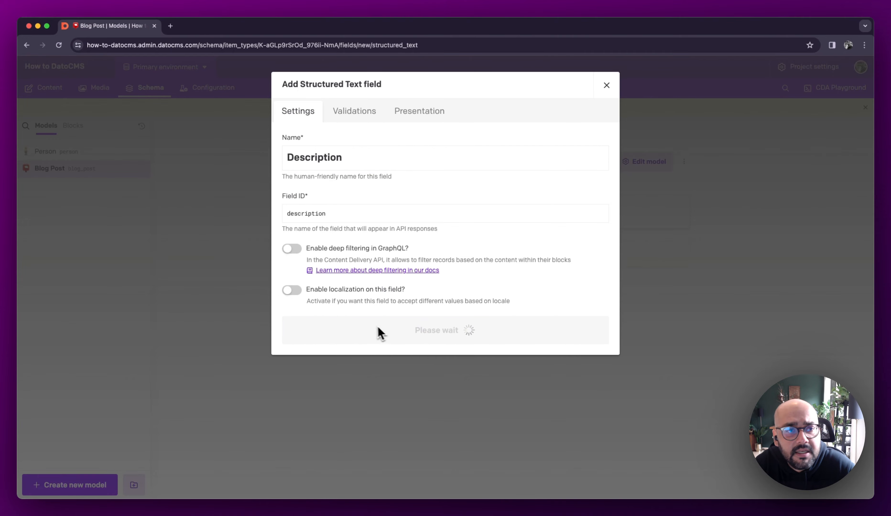
- Start a Structured Text field called Content on the Blog Post model
left_click(399, 291)
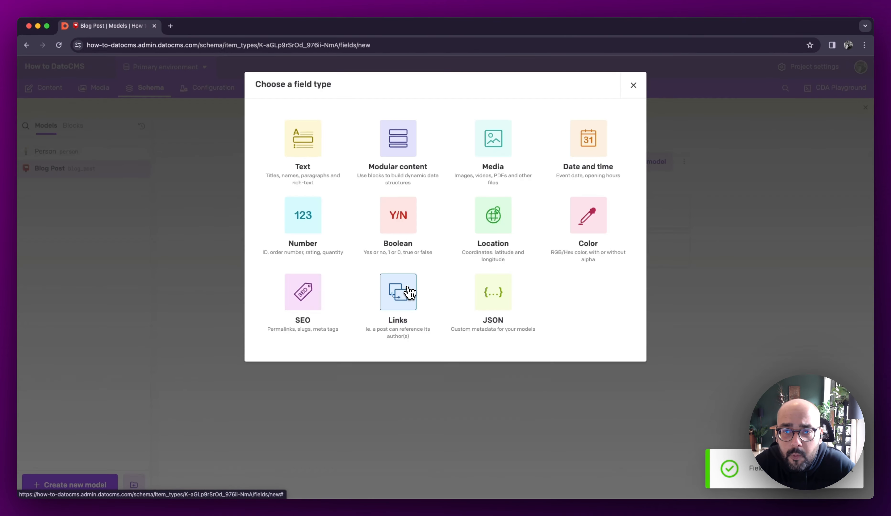
left_click(303, 136)
left_click(398, 202)
type("Content")
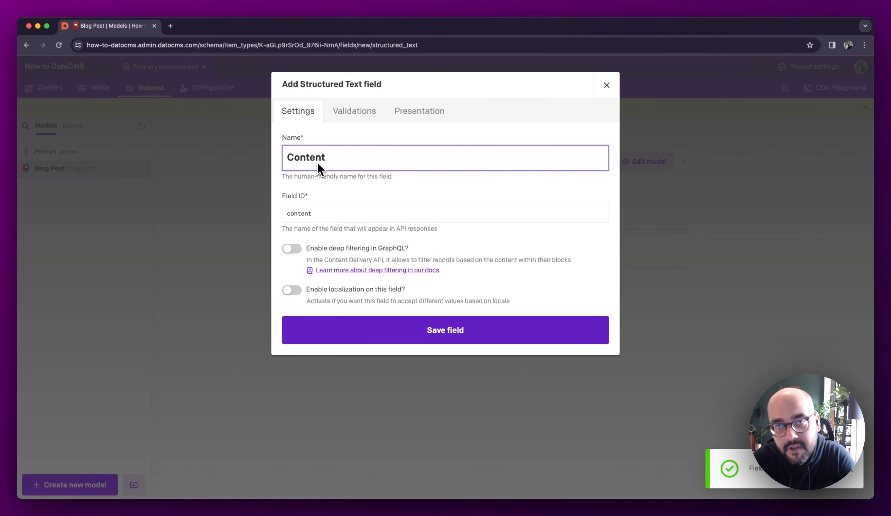
- Allow the Image, Video, Newsletter Signup, Testimonial and Statistic blocks in the Content field and save the field
left_click(358, 122)
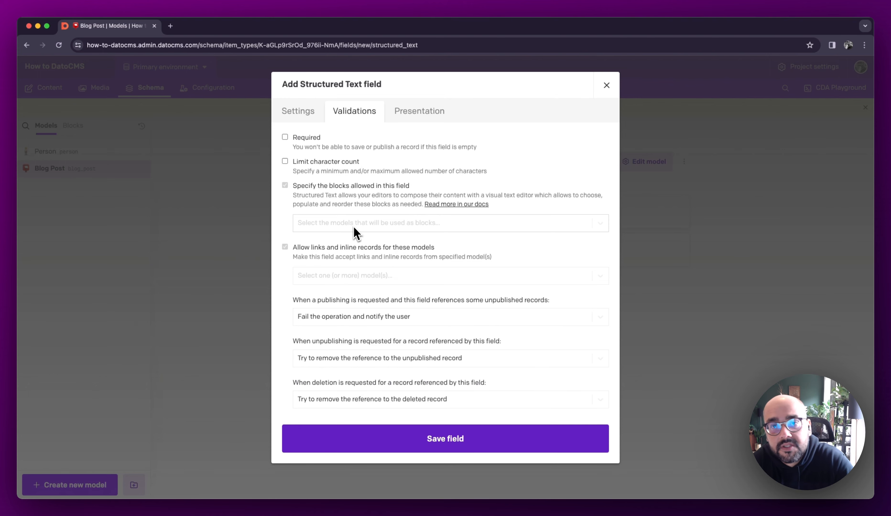
left_click(375, 228)
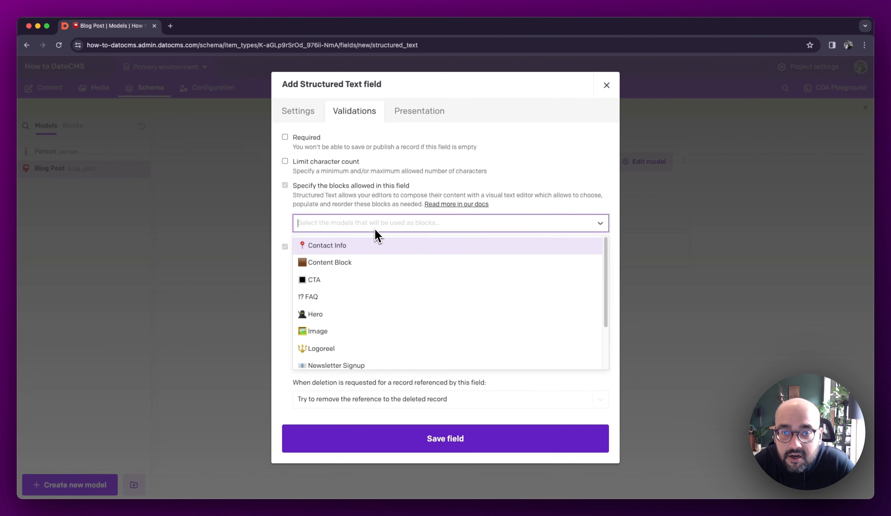
left_click(335, 331)
type("vid")
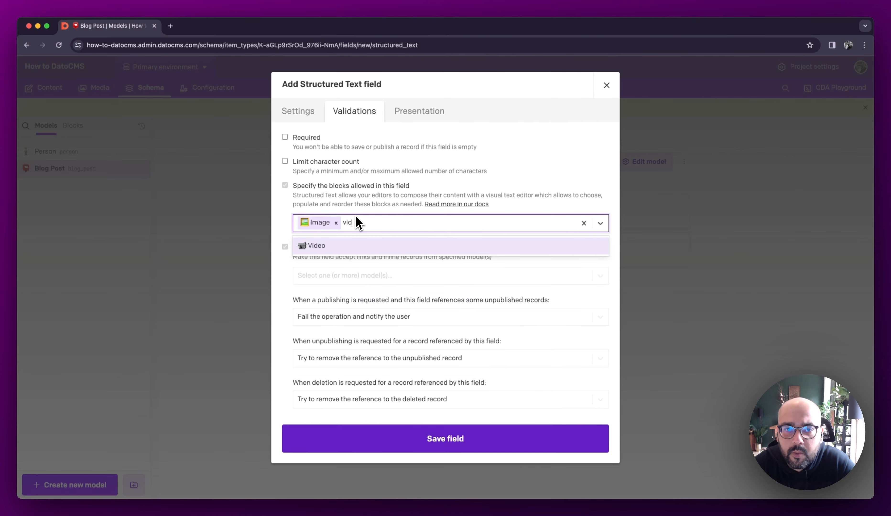
left_click(371, 245)
left_click(435, 226)
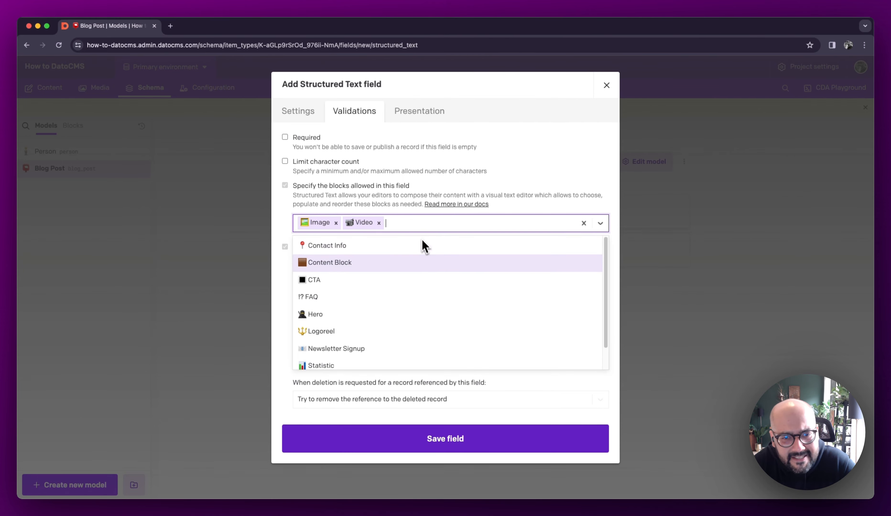
scroll(425, 275, "down", 1)
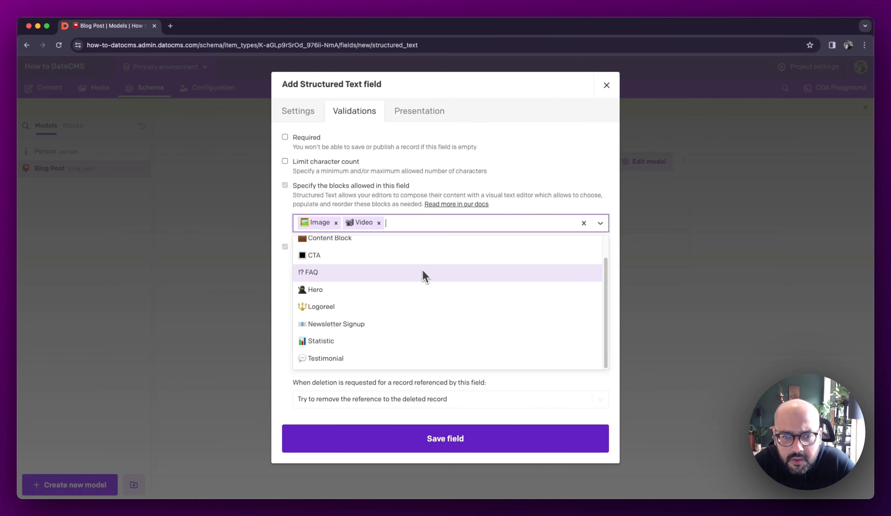
left_click(400, 323)
type("tes")
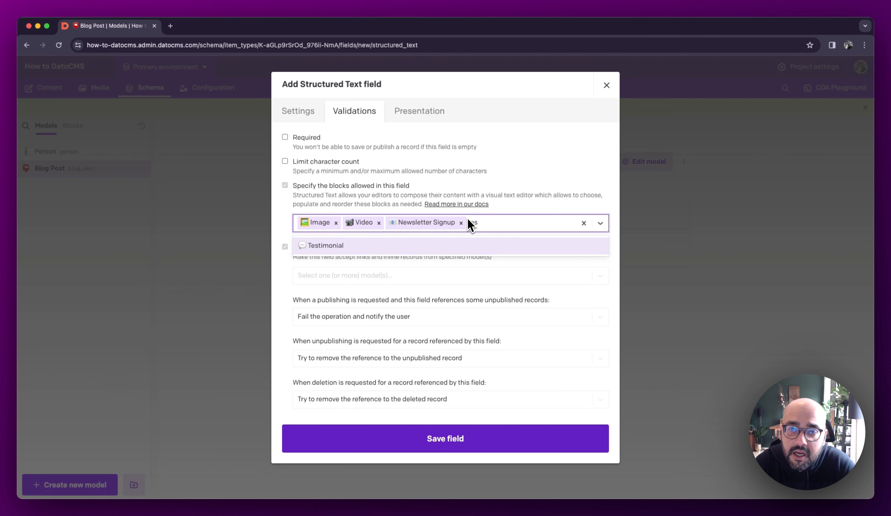
left_click(461, 246)
left_click(548, 226)
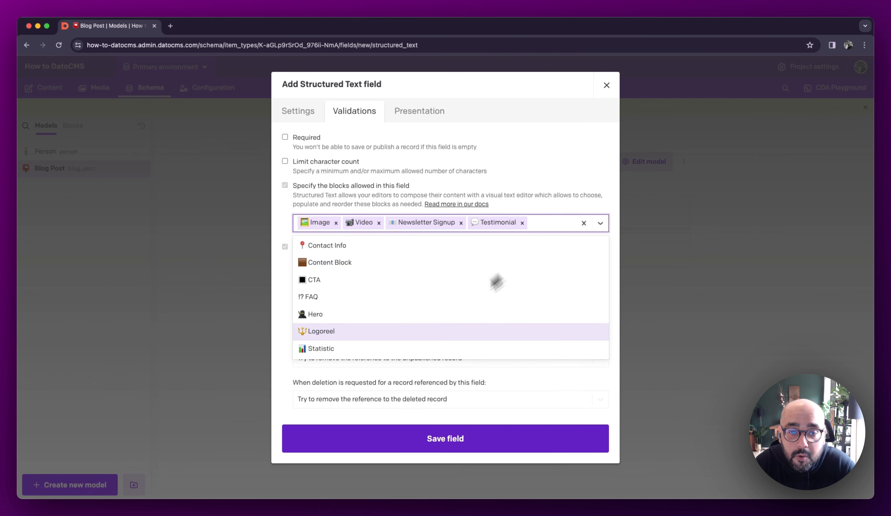
left_click(355, 351)
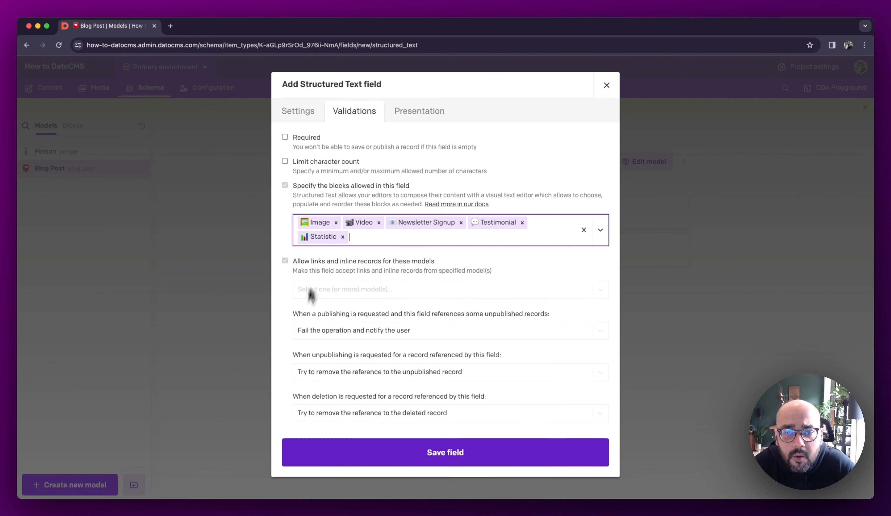
left_click(474, 467)
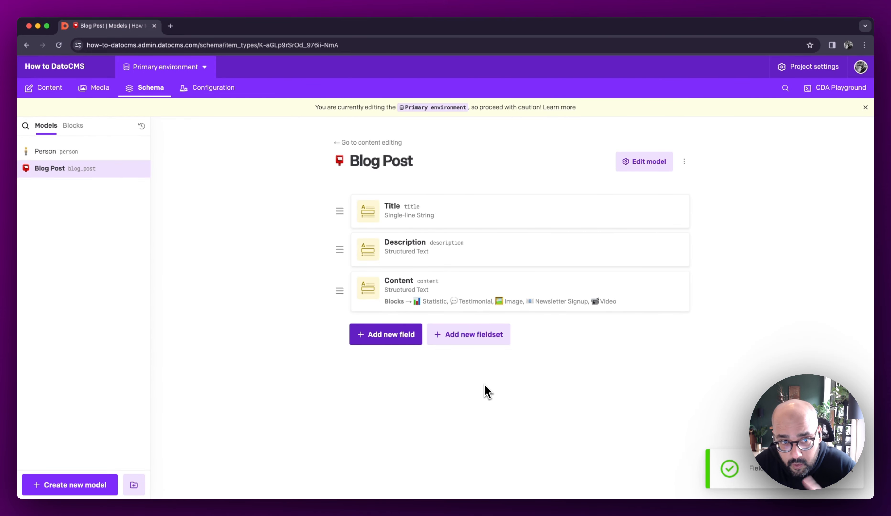
- Examine the Blog Post model's settings and the fields available for its image preview
left_click(667, 162)
left_click(372, 111)
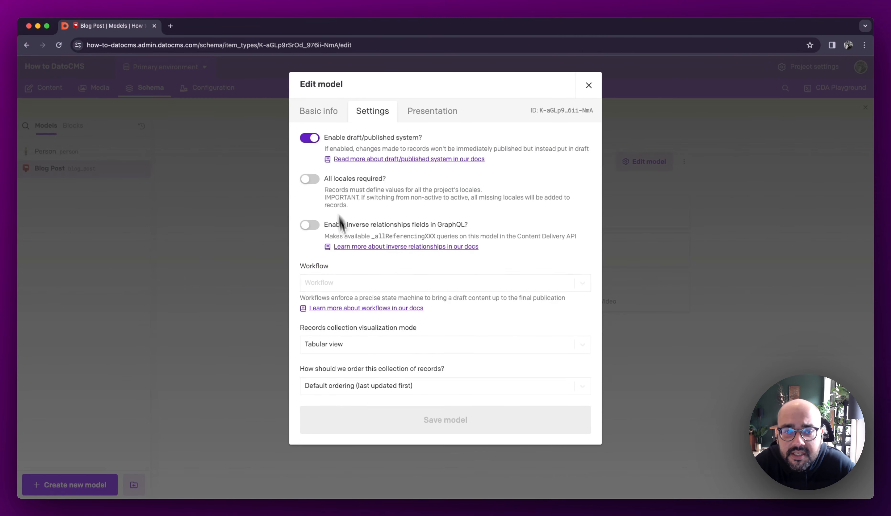
left_click(430, 119)
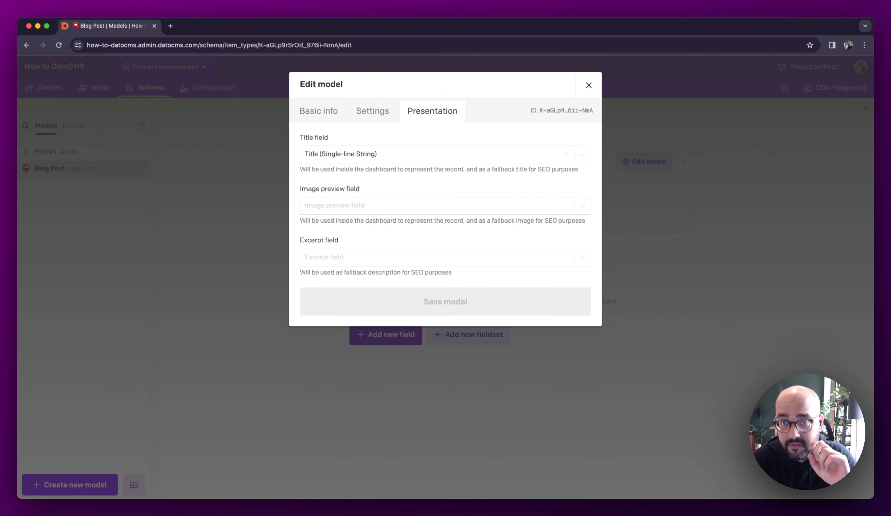
left_click(345, 211)
left_click(794, 225)
left_click(606, 203)
- Add a Single Asset media field called Featured Image to the Blog Post model
left_click(369, 338)
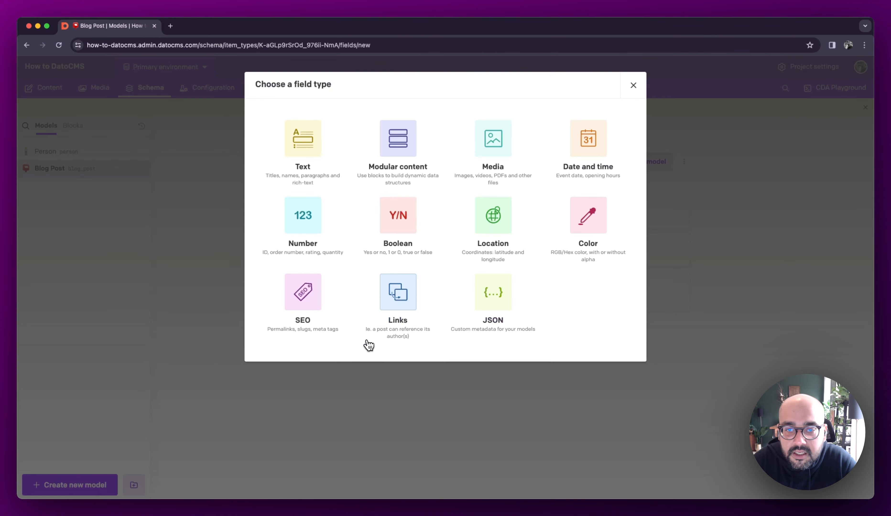
left_click(457, 180)
left_click(367, 145)
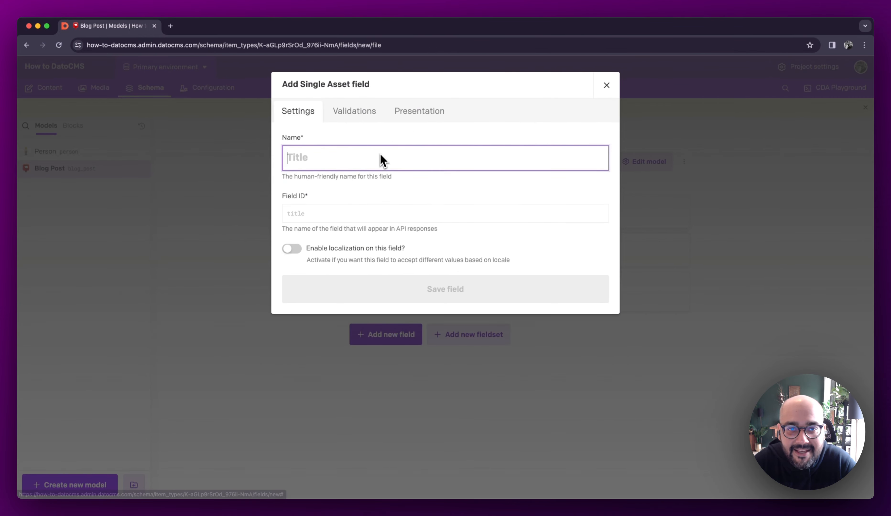
type("Featured Image")
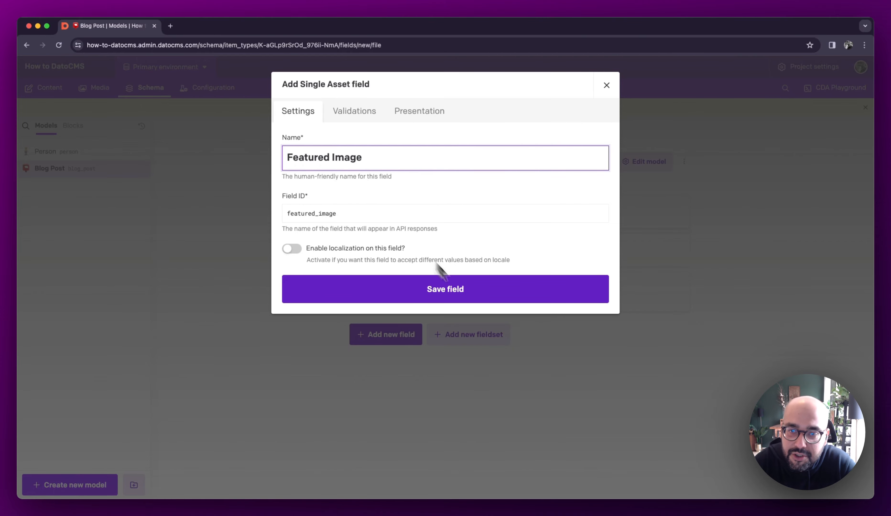
left_click(483, 300)
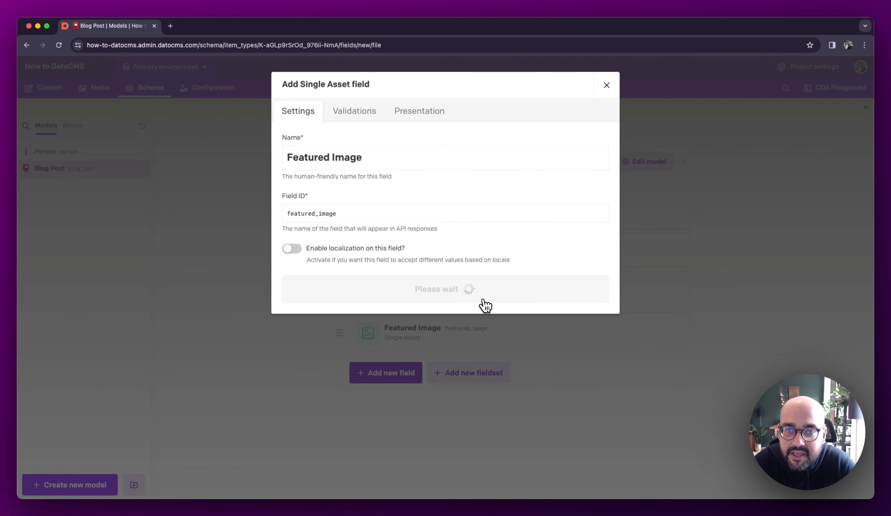
- Set Description as the Blog Post model's excerpt field, save the model, and move the Featured Image field above Title
left_click(663, 162)
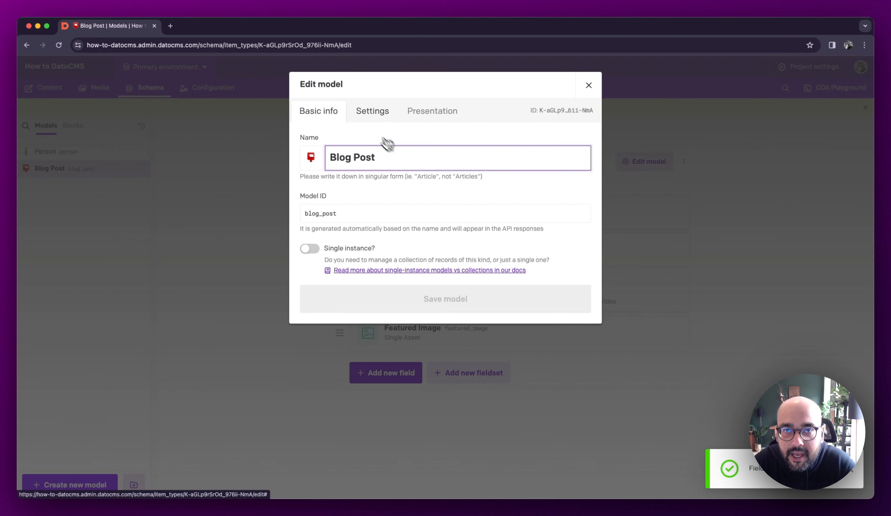
left_click(404, 112)
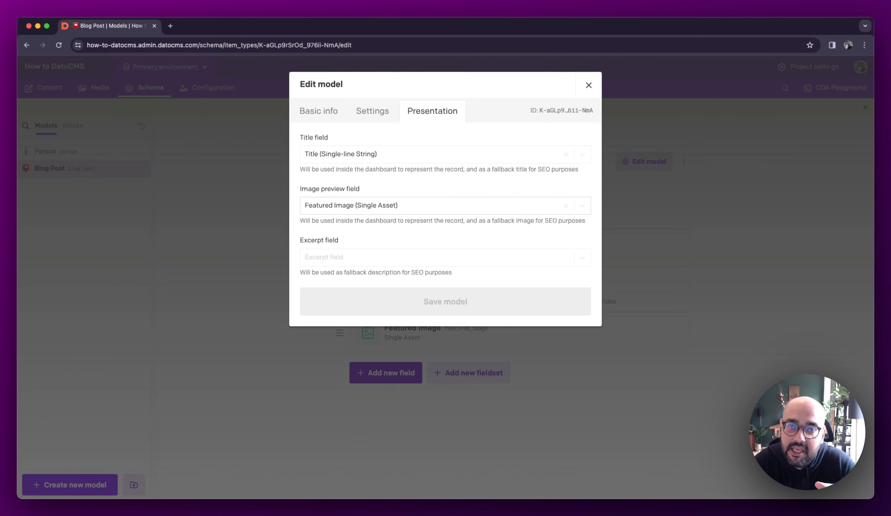
left_click(366, 262)
left_click(374, 298)
left_click(465, 306)
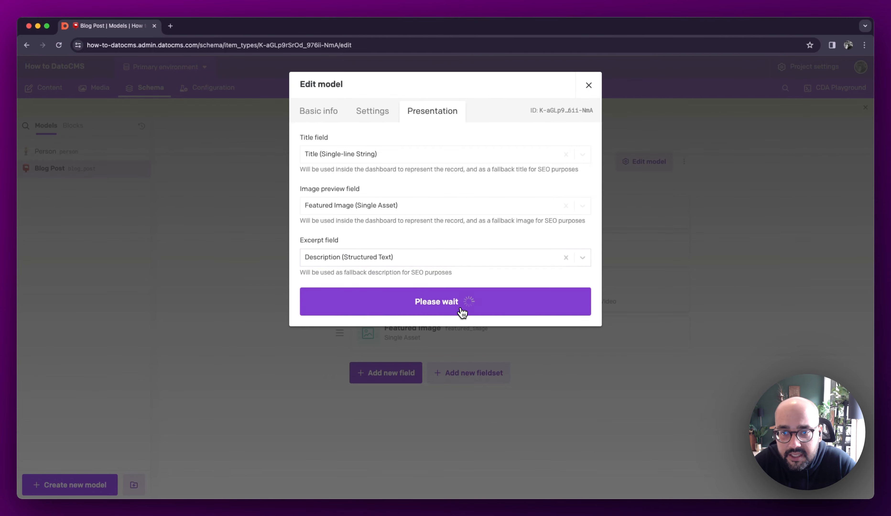
left_click_drag(340, 332, 334, 252)
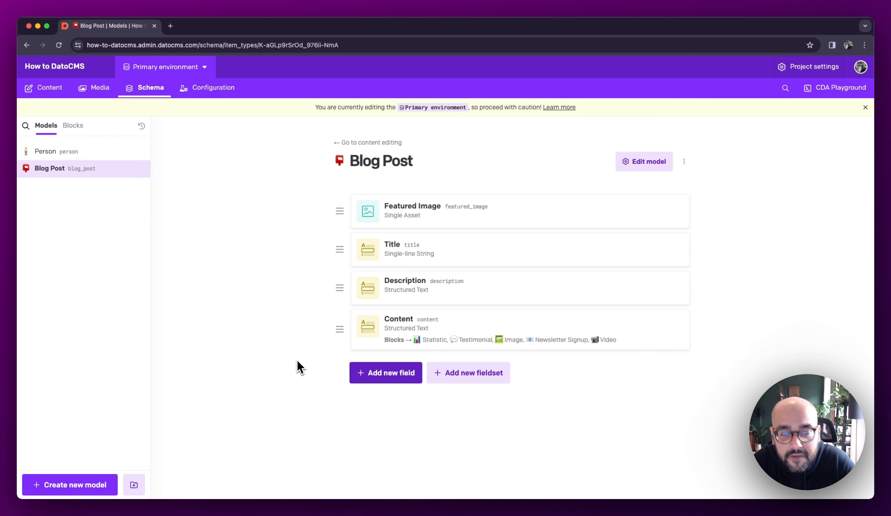
- Set up a new Slug field named Slug for the Blog Post model, with localization enabled
left_click(414, 372)
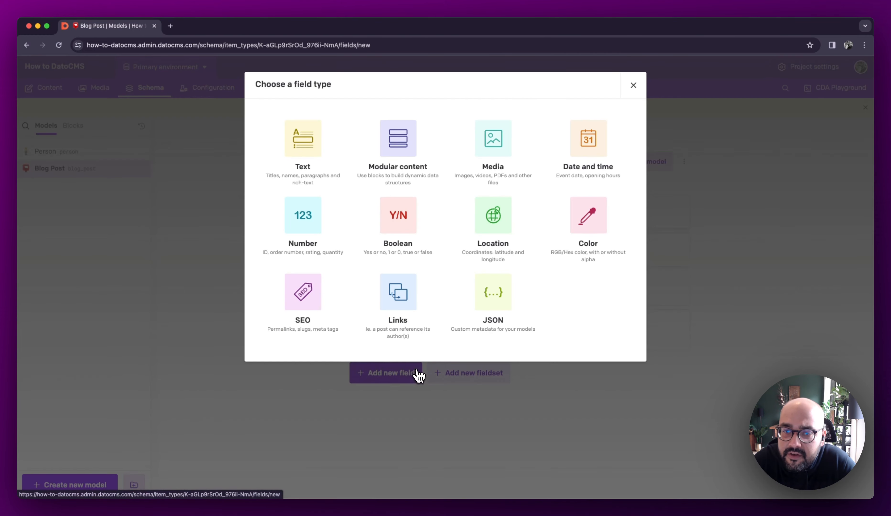
left_click(326, 313)
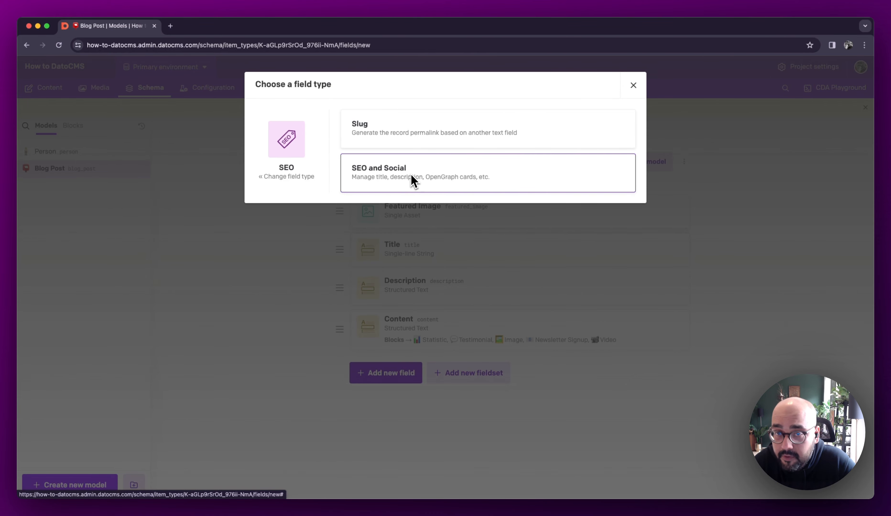
left_click(368, 144)
type("Slug")
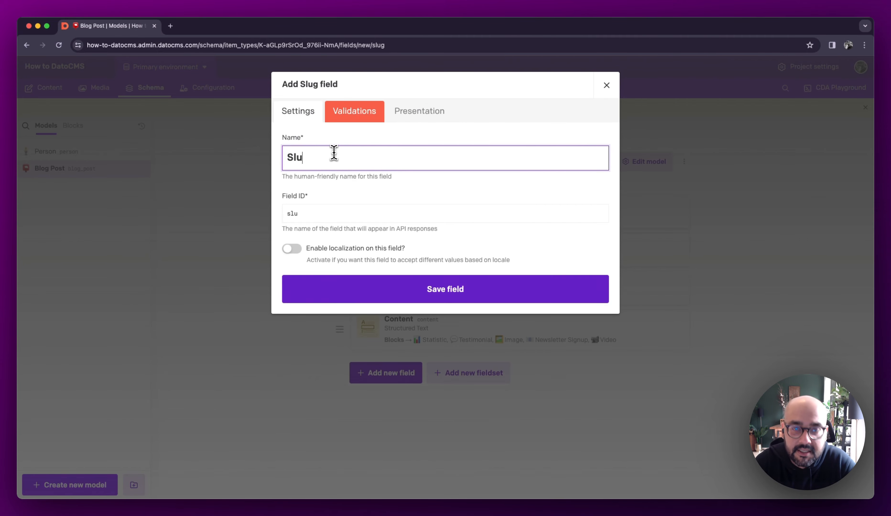
left_click(295, 250)
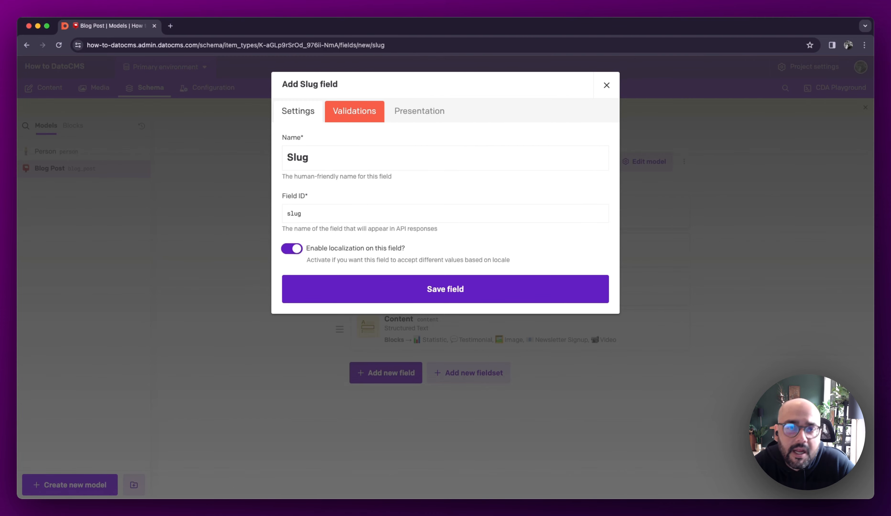
- Set Title as the Slug field's reference field, make the slug required and unique, and save the field
left_click(352, 116)
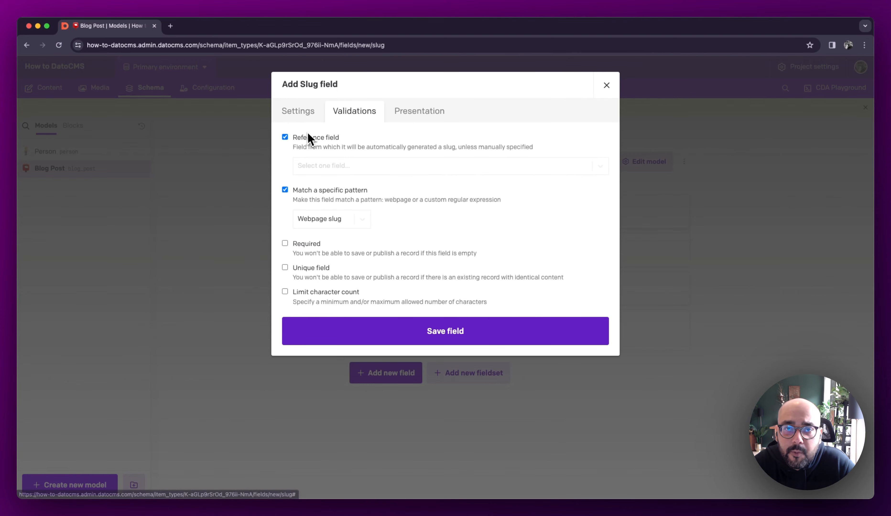
left_click(360, 169)
left_click(332, 189)
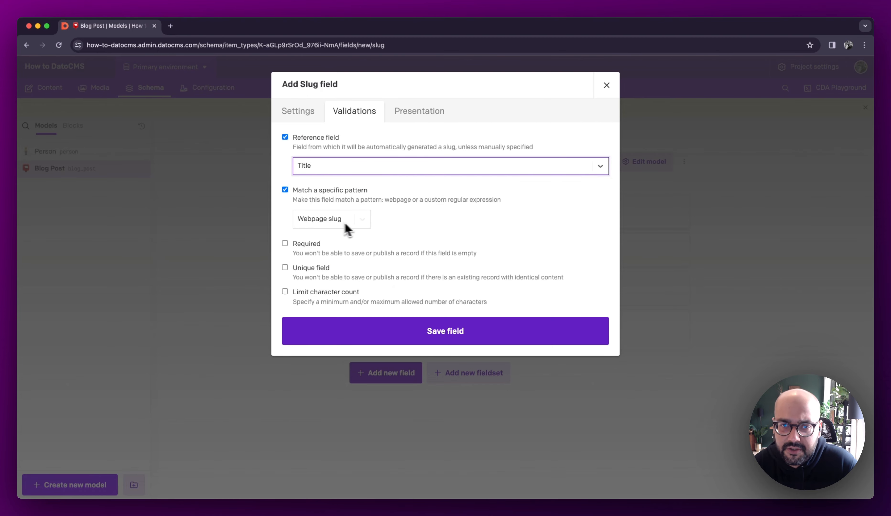
left_click(324, 245)
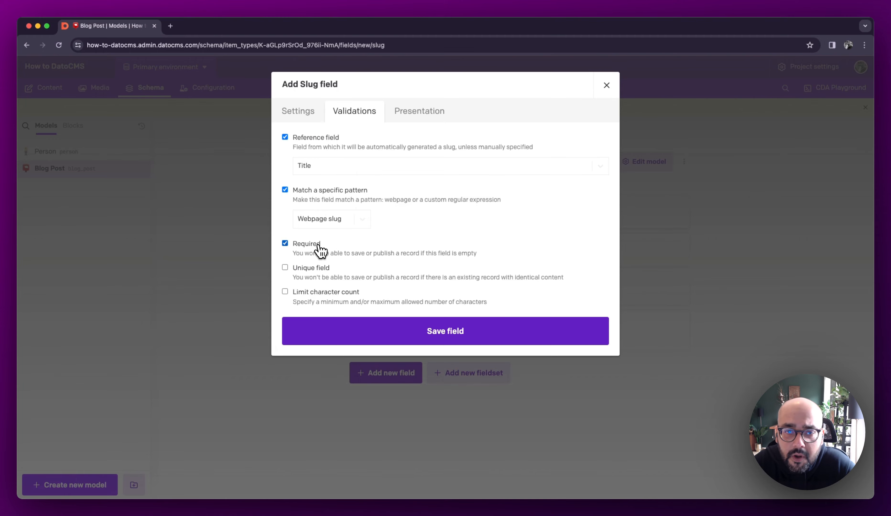
left_click(319, 277)
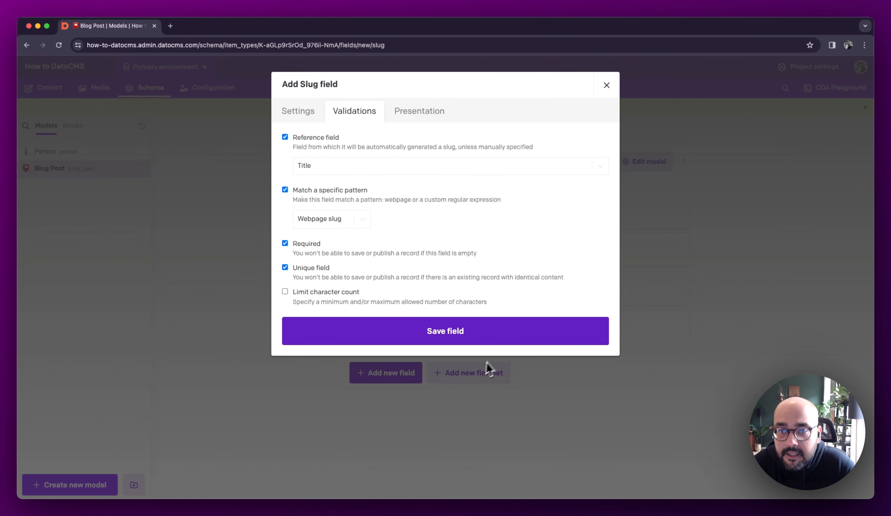
left_click(434, 336)
- Add an SEO and Social field named Socials to the Blog Post model with localization enabled, keeping the default validations and presentation
left_click(390, 412)
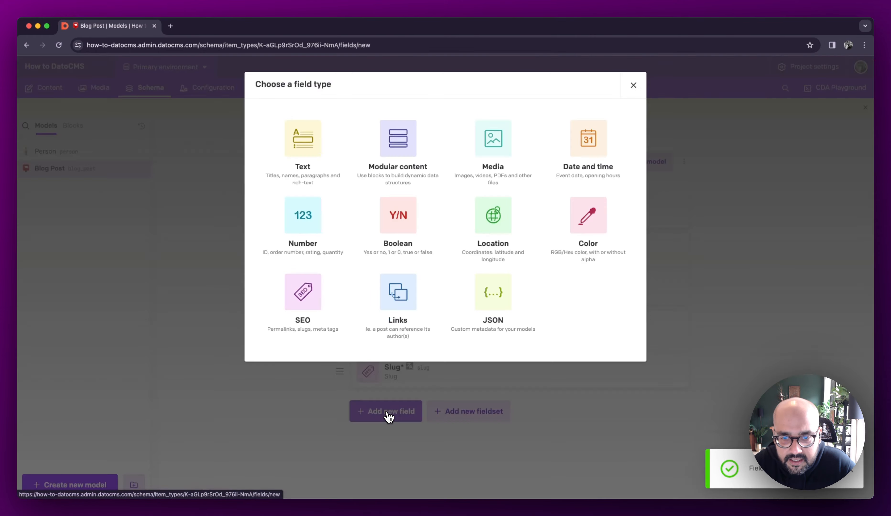
left_click(291, 323)
left_click(440, 169)
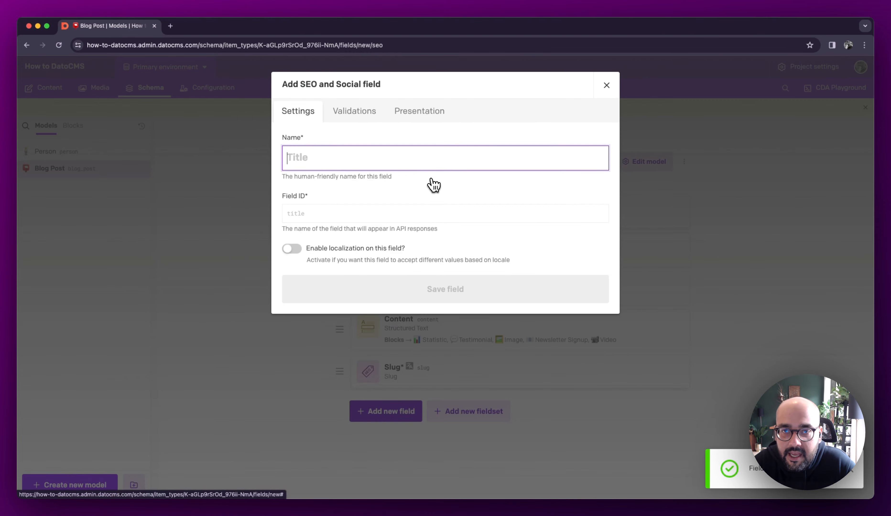
type("Socials")
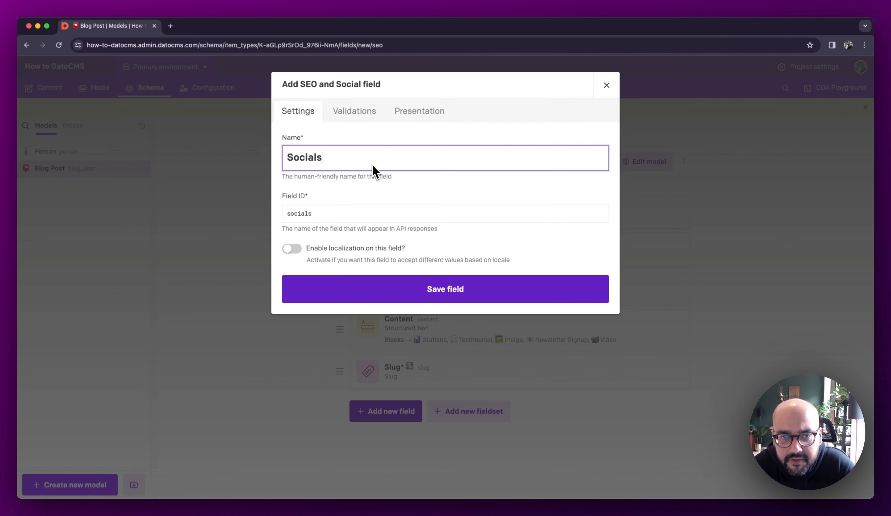
left_click(293, 248)
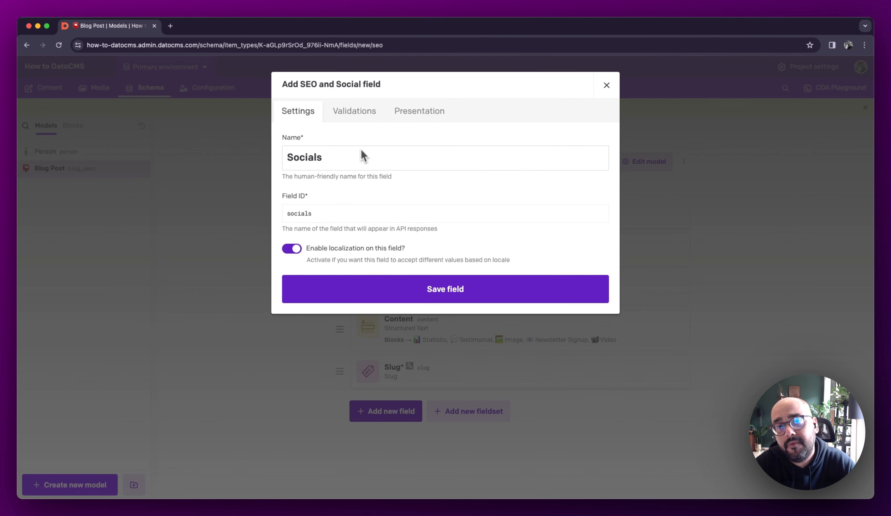
left_click(361, 118)
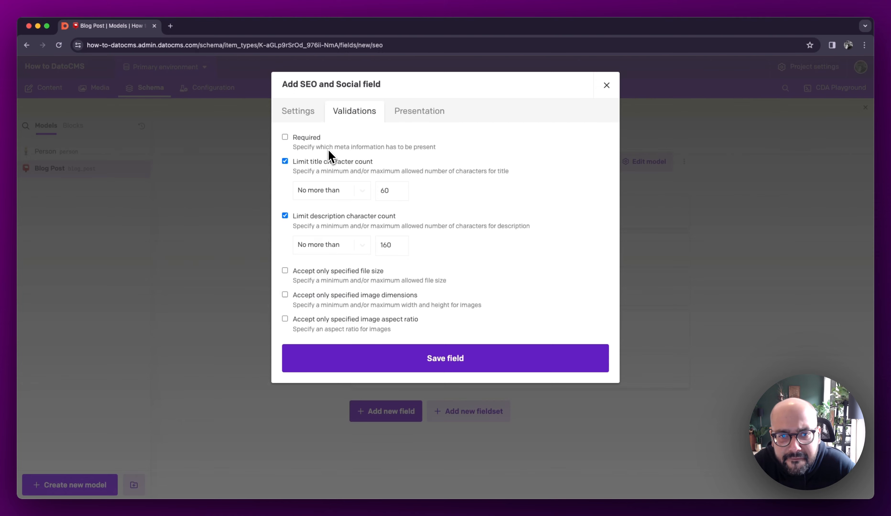
left_click(431, 117)
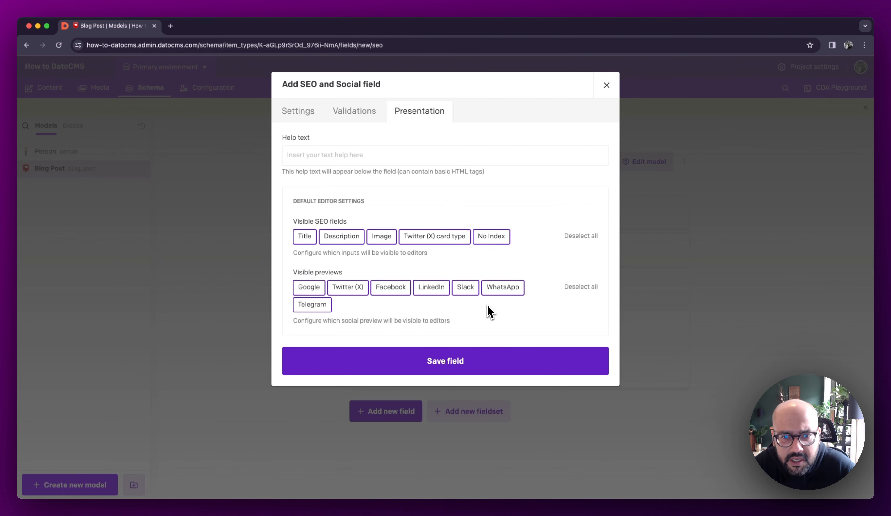
left_click(454, 361)
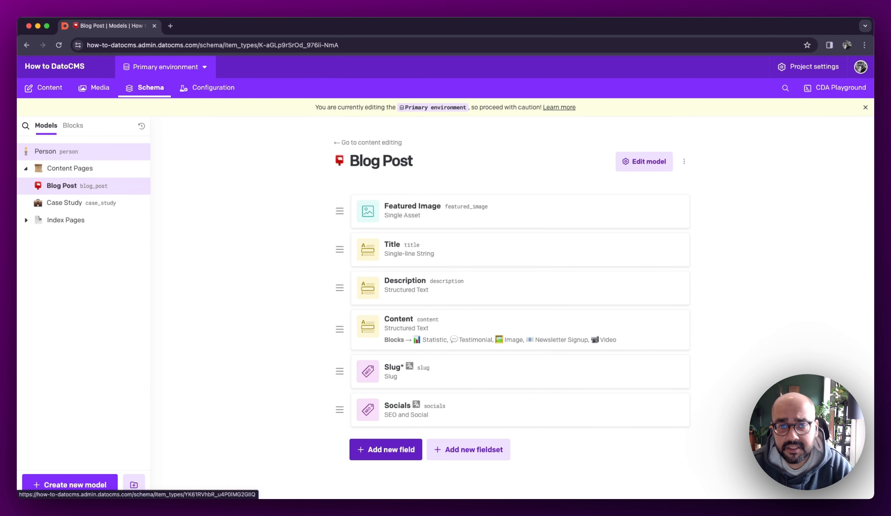
- Set up a new Single Link field named Author for the Blog Post model
left_click(396, 461)
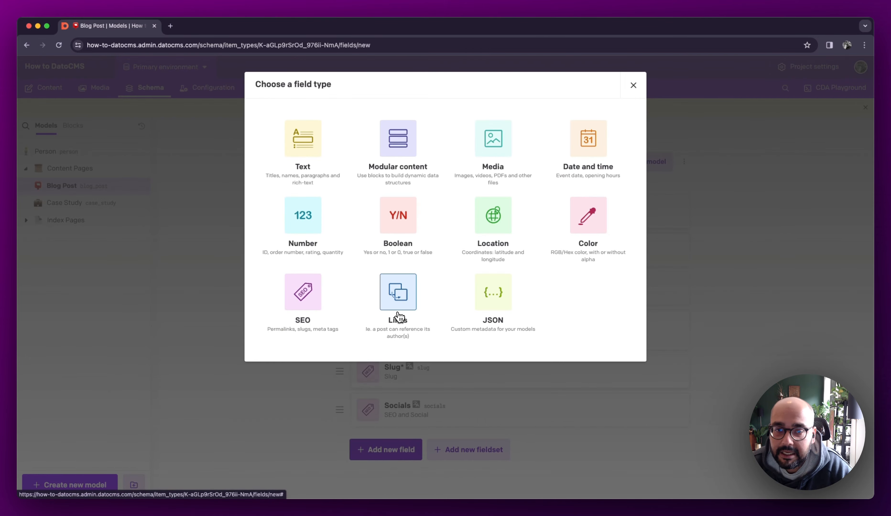
left_click(400, 318)
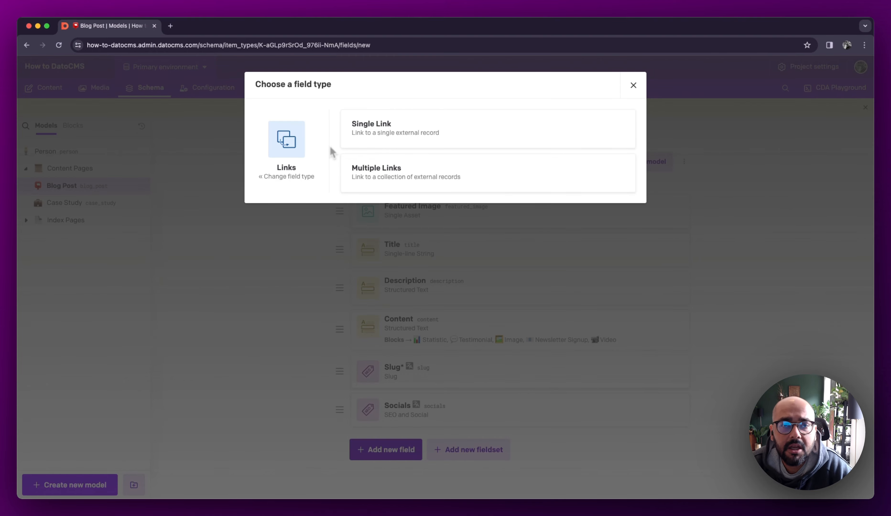
left_click(362, 143)
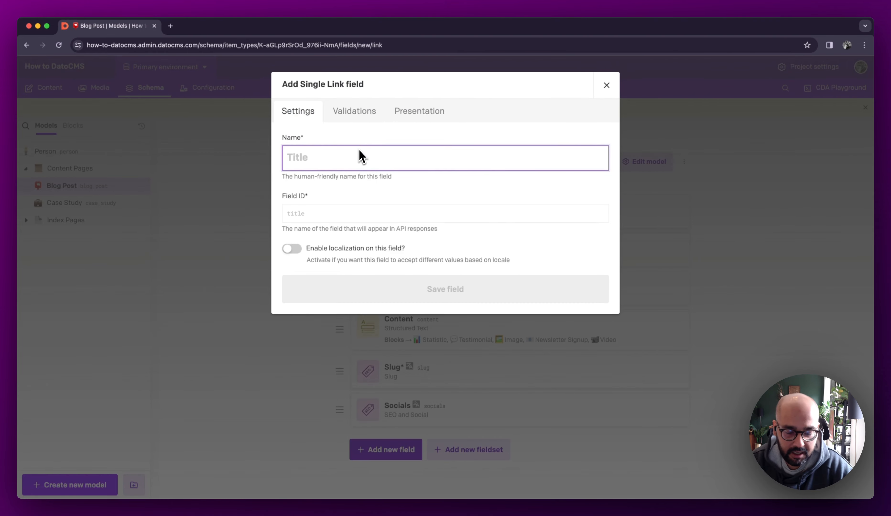
type("Author")
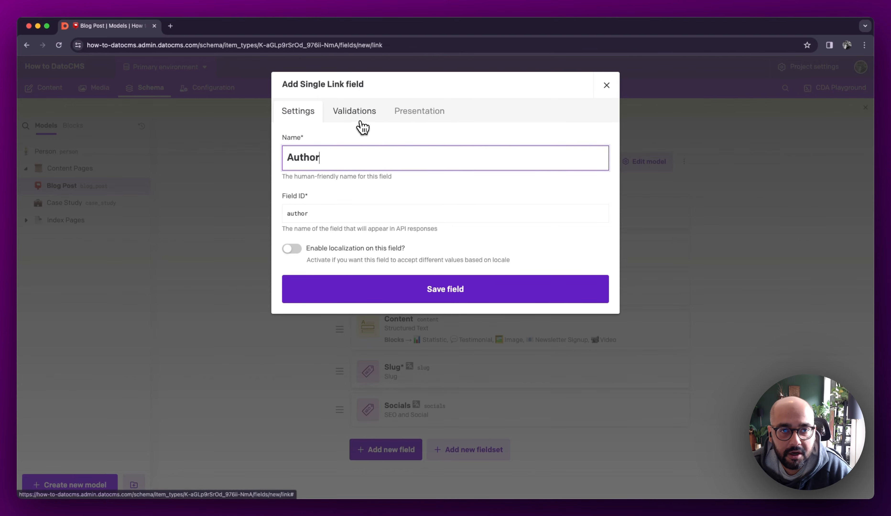
- Restrict the Author field to records of the Person model, make it required, and save the field
left_click(356, 114)
left_click(359, 176)
type("person")
left_click(363, 203)
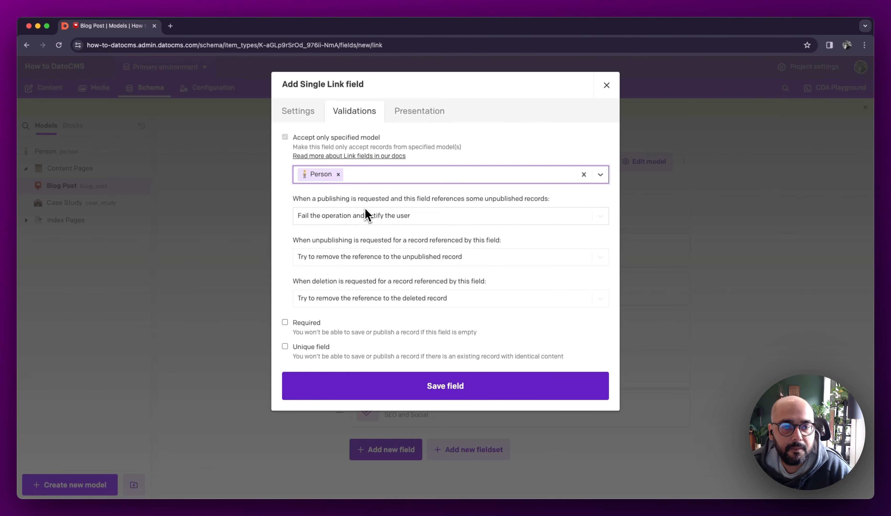
left_click(320, 329)
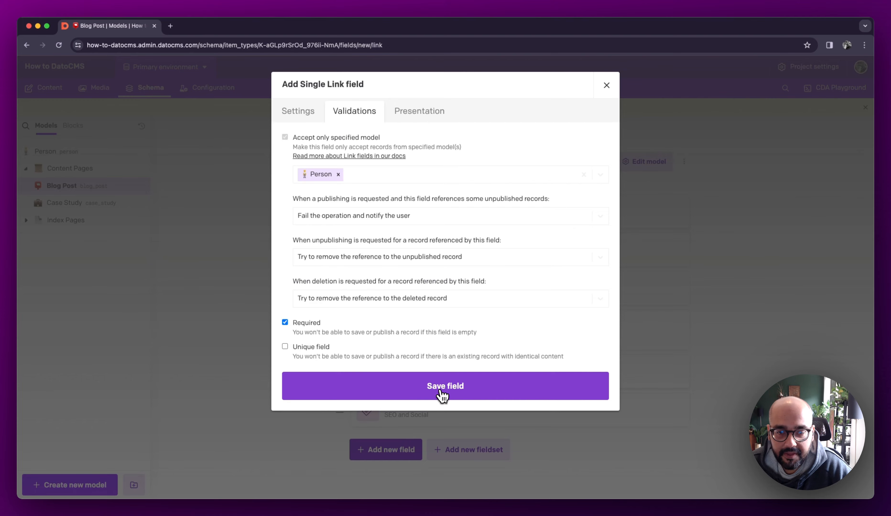
left_click(447, 390)
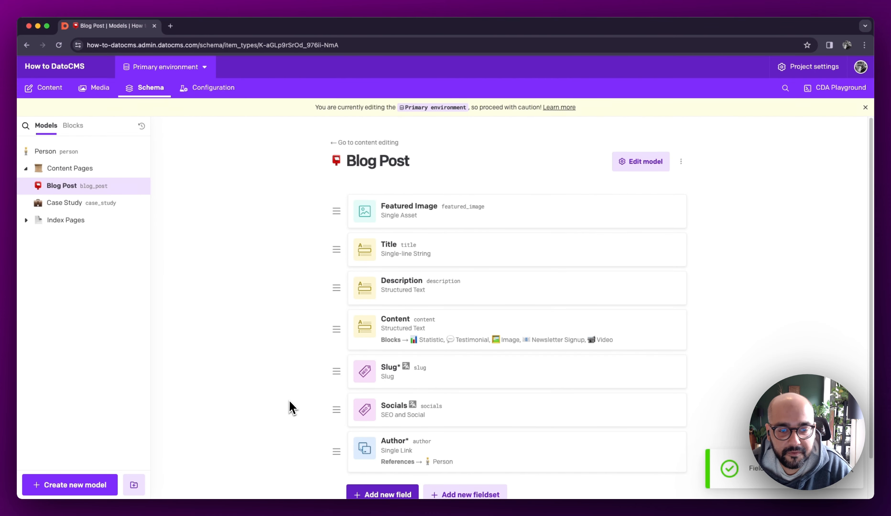
- Create a Case Study model with the briefcase emoji as its icon and the draft/published system enabled
left_click(67, 485)
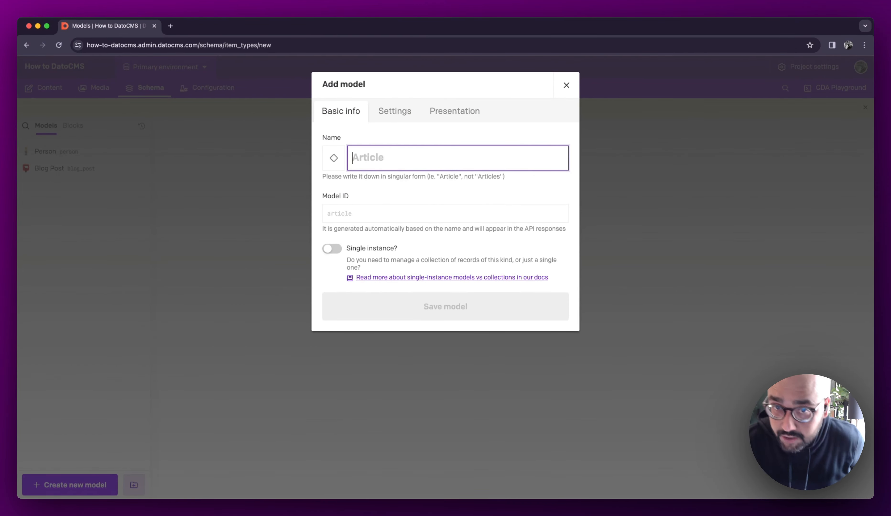
type("Case Study")
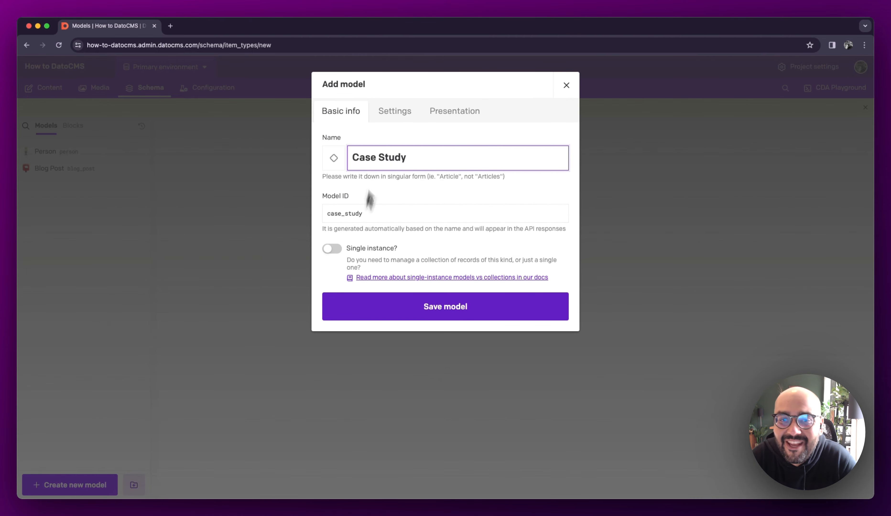
left_click(328, 157)
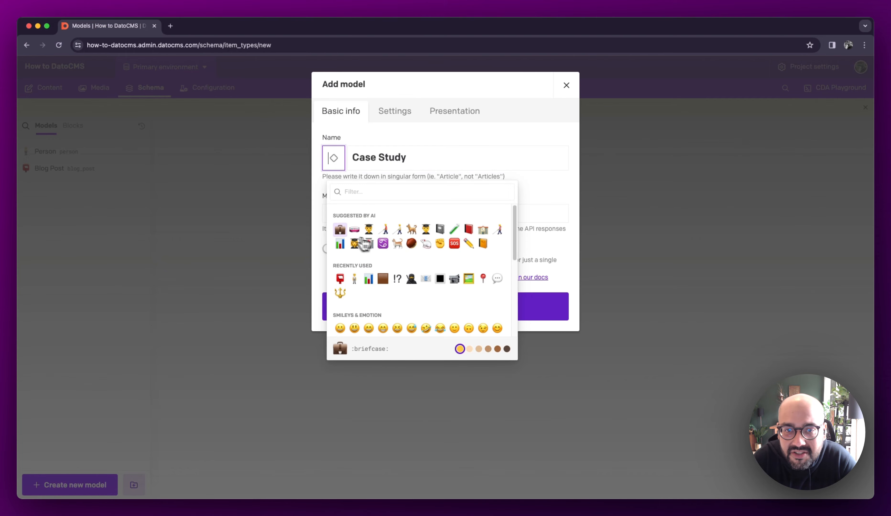
left_click(338, 232)
left_click(412, 112)
left_click(409, 142)
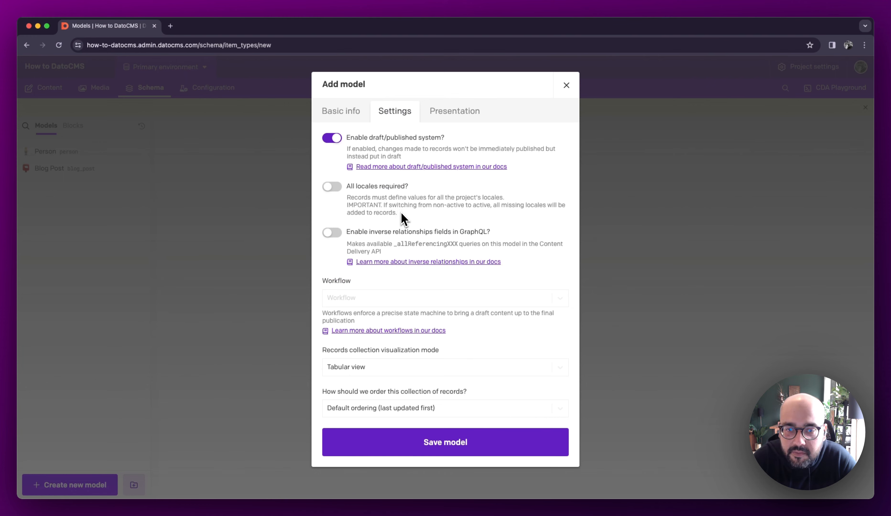
left_click(472, 441)
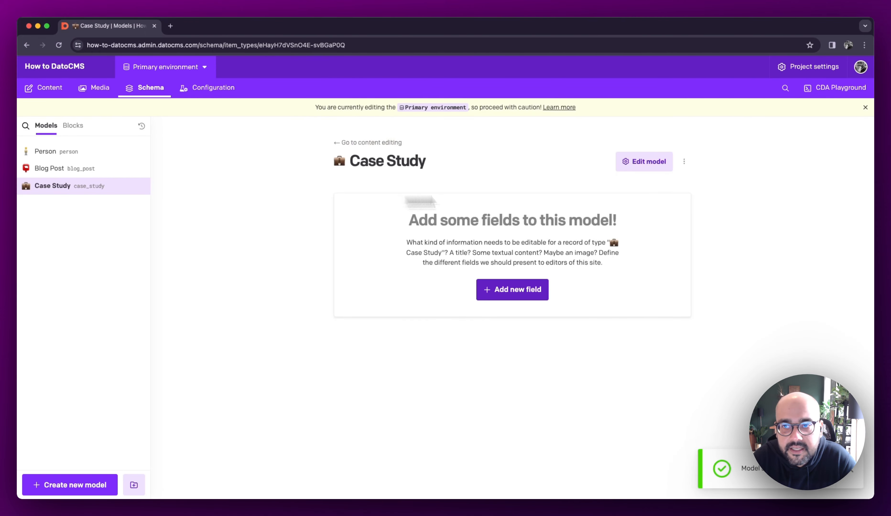
- Add a Single-line String field named Title to the Case Study model
left_click(513, 300)
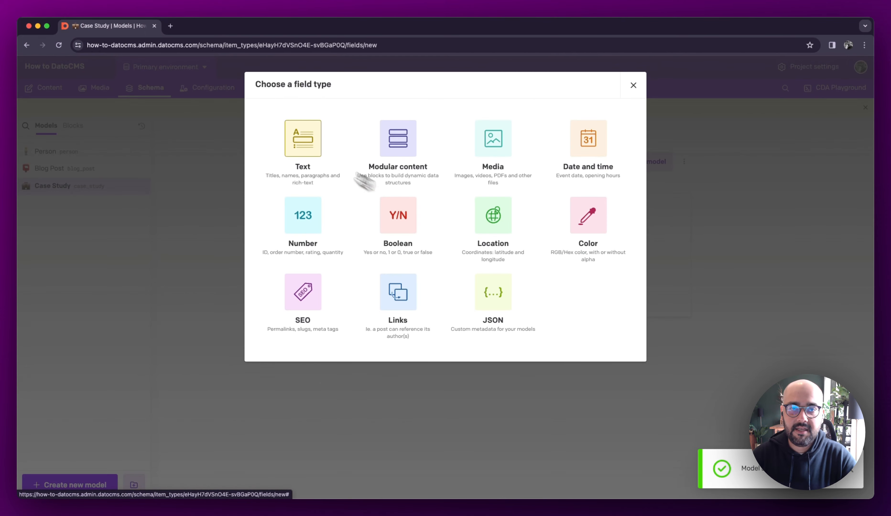
left_click(305, 147)
left_click(467, 147)
type("Title")
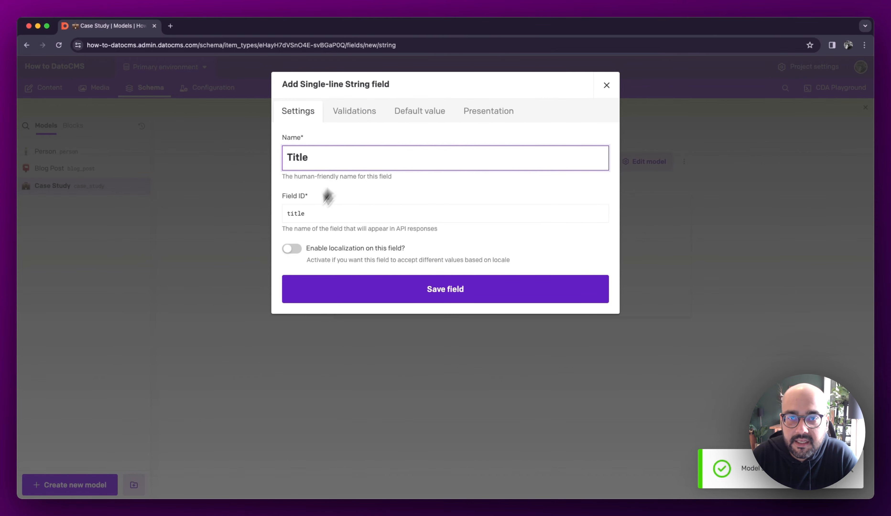
left_click(413, 295)
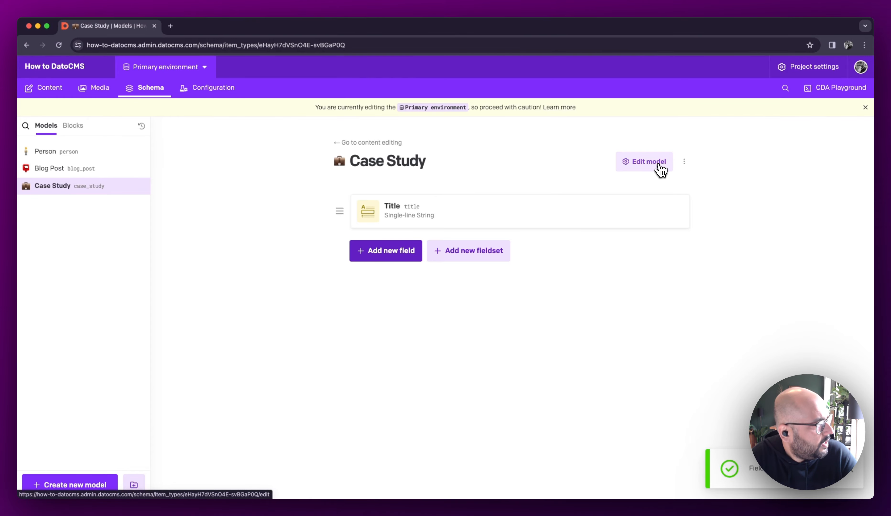
left_click(655, 169)
key("Escape")
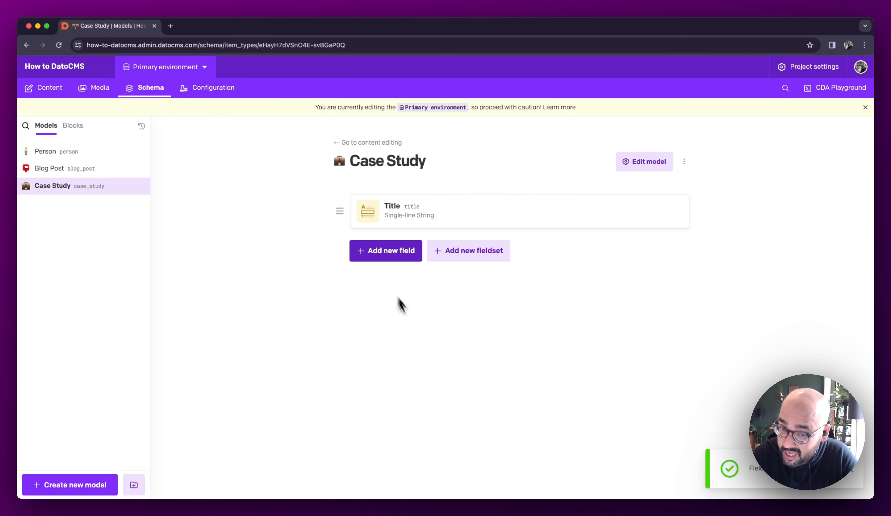
- Add a Multiple-paragraph Text field named Description to the Case Study model
left_click(388, 251)
left_click(311, 141)
left_click(432, 186)
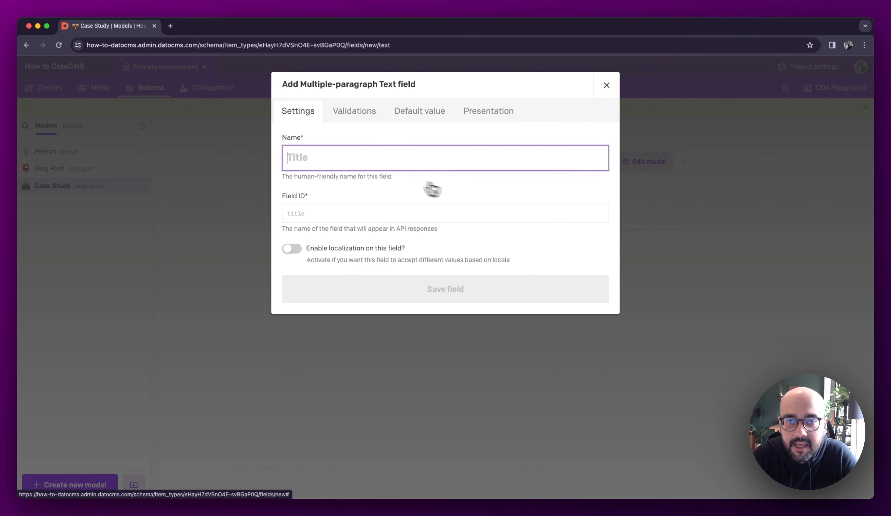
type("Descri")
type("ption")
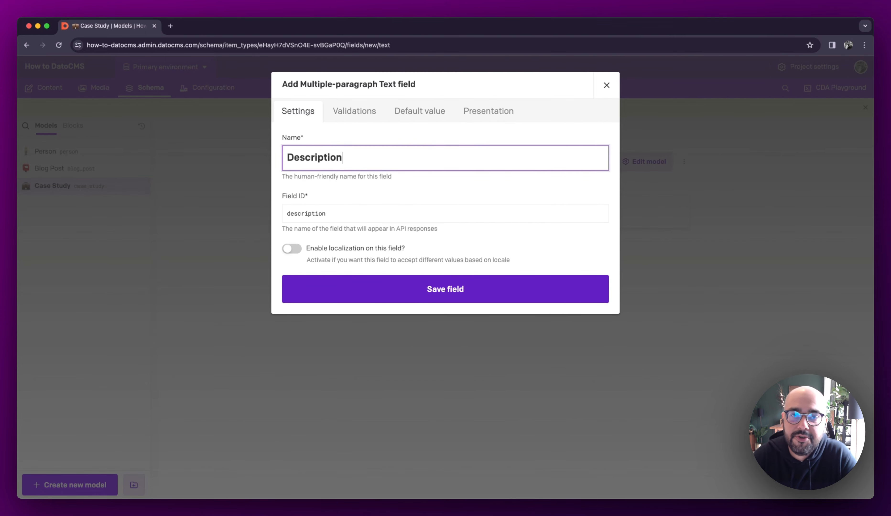
left_click(394, 297)
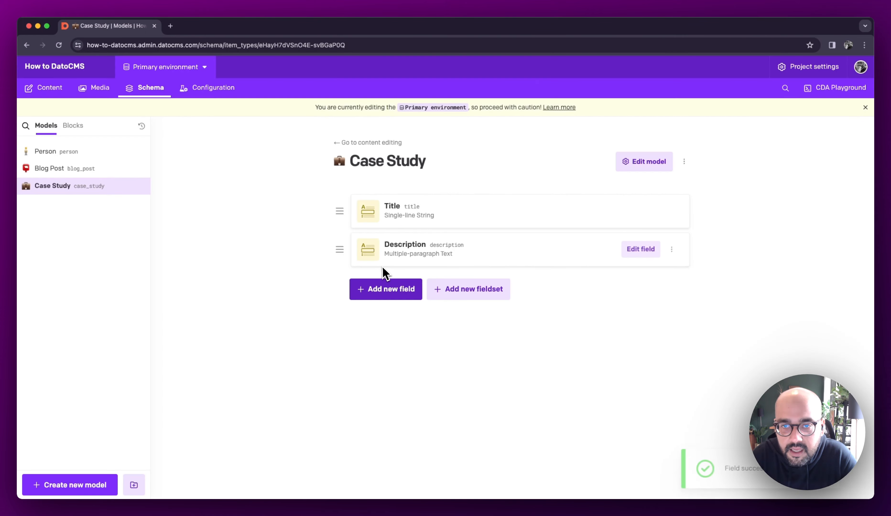
- Start a Modular Content (Multiple blocks) field named Content in the Case Study model
left_click(409, 296)
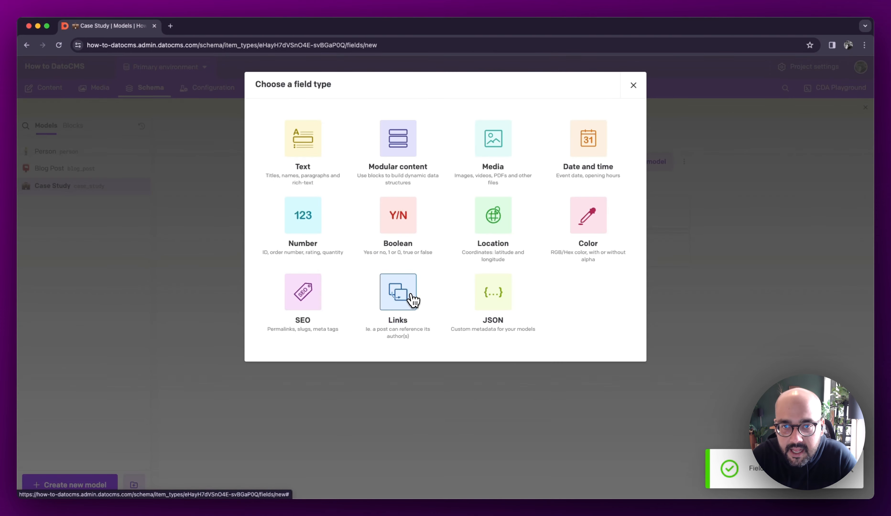
left_click(398, 139)
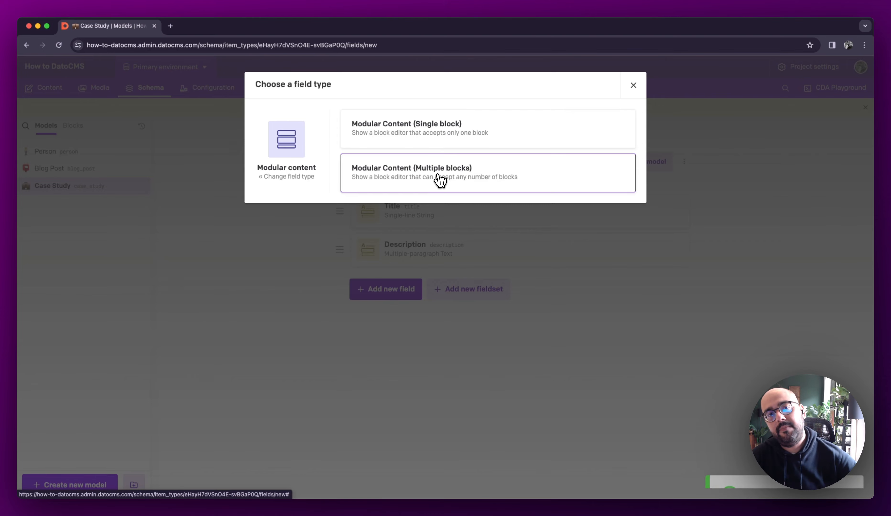
left_click(404, 177)
type("Content")
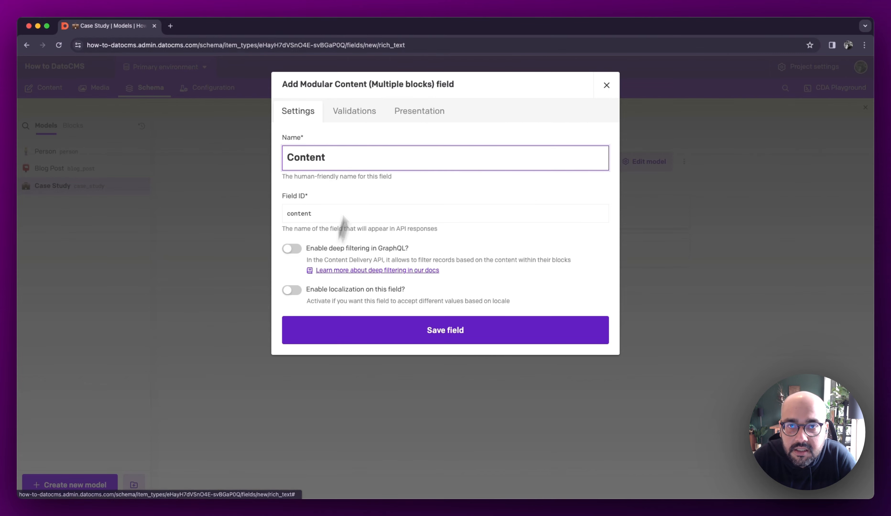
- Allow the Content Block, FAQ, Image, Video, Testimonial and Statistic blocks in the Content field and save the field
left_click(372, 119)
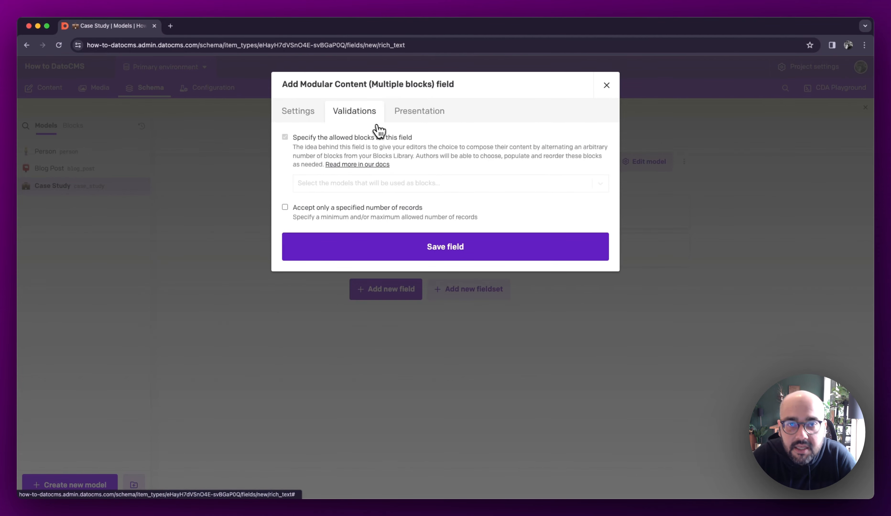
left_click(369, 187)
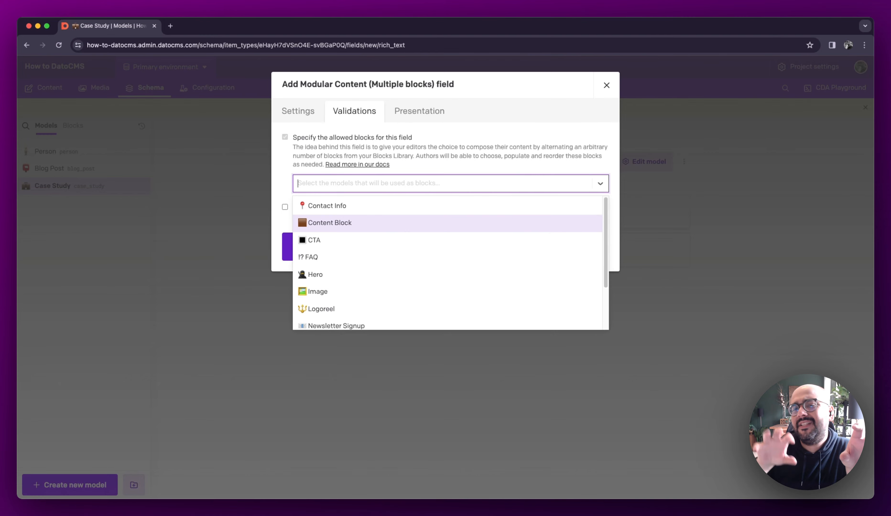
left_click(392, 224)
left_click(407, 191)
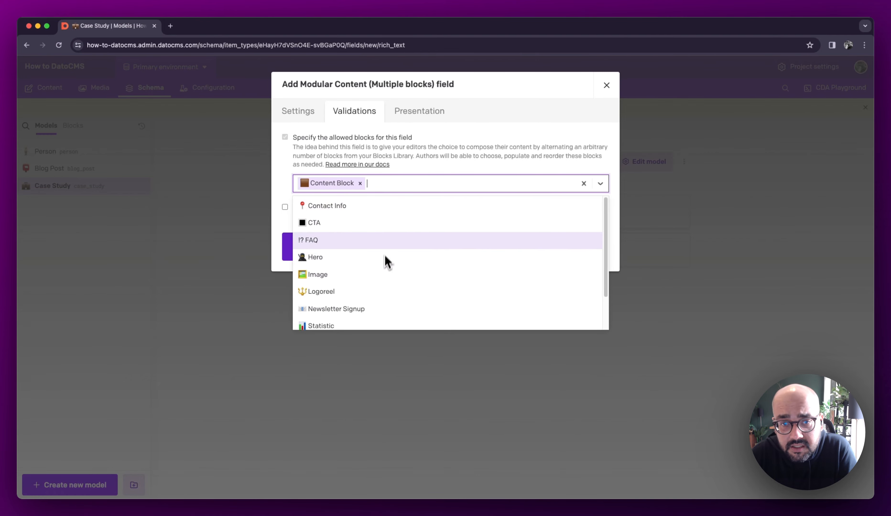
left_click(388, 244)
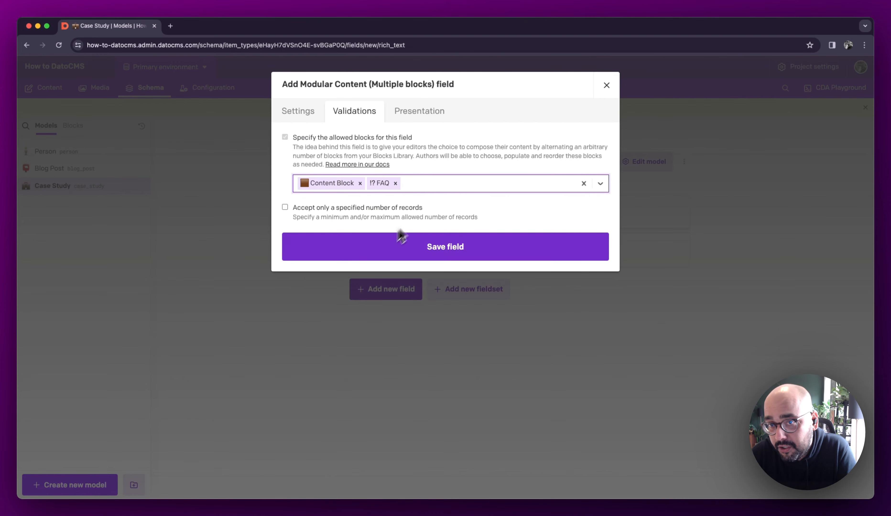
left_click(451, 189)
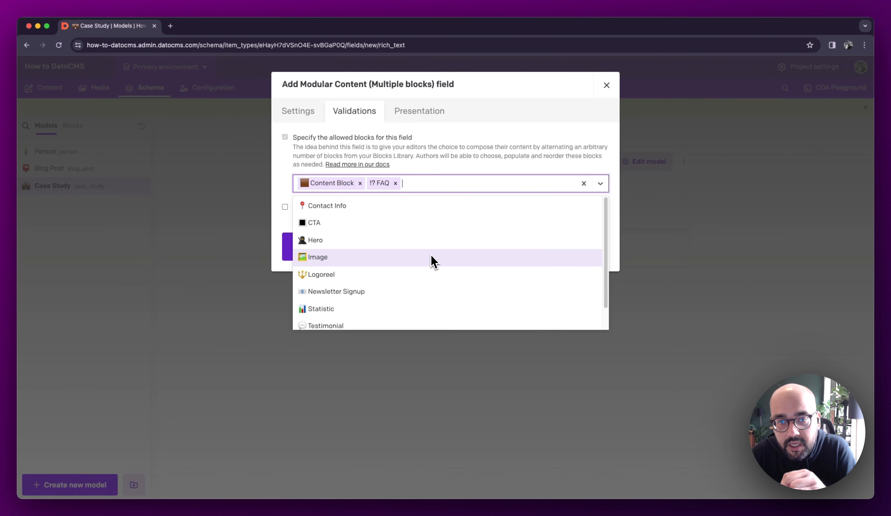
left_click(433, 266)
left_click(446, 194)
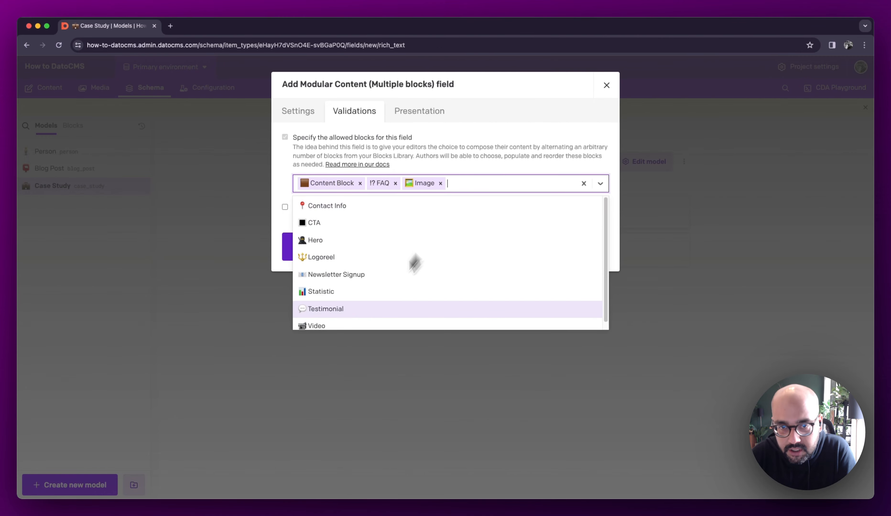
left_click(367, 323)
left_click(500, 183)
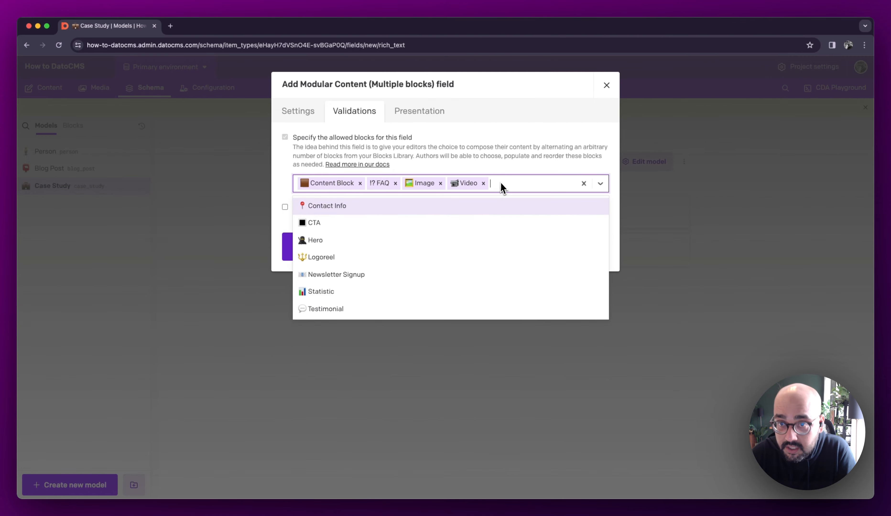
left_click(378, 314)
left_click(558, 184)
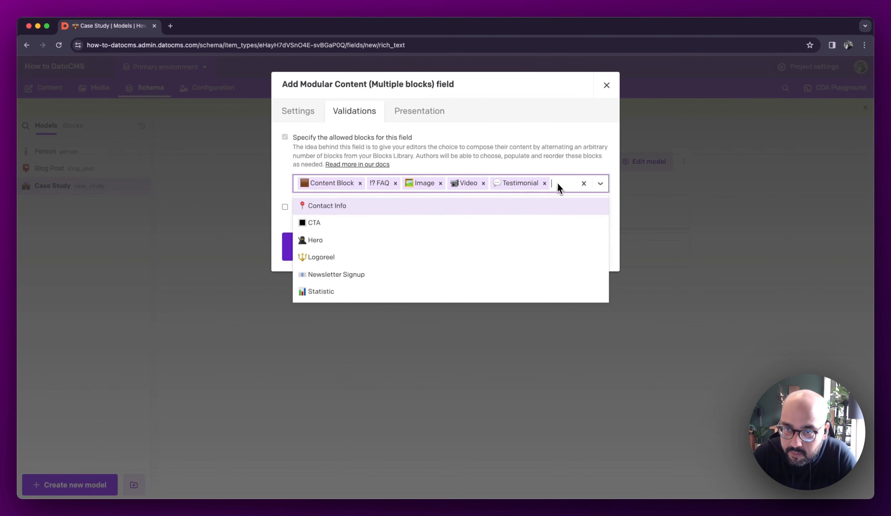
left_click(324, 296)
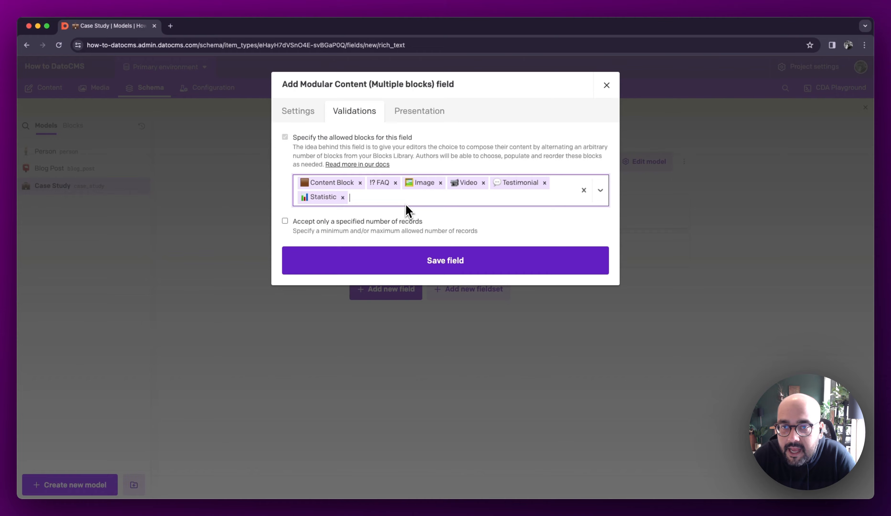
left_click(441, 275)
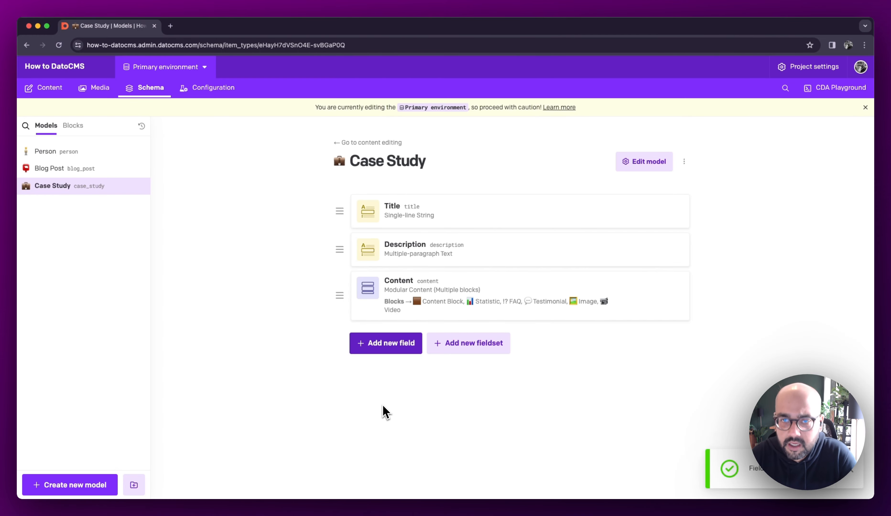
- Add a Single Link field named Person to the Case Study model, accepting only records of the Person model
left_click(390, 343)
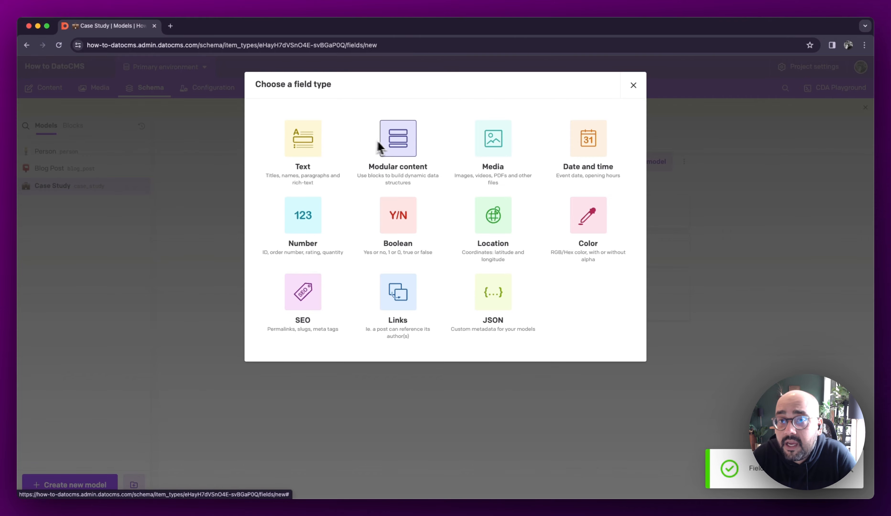
key("Escape")
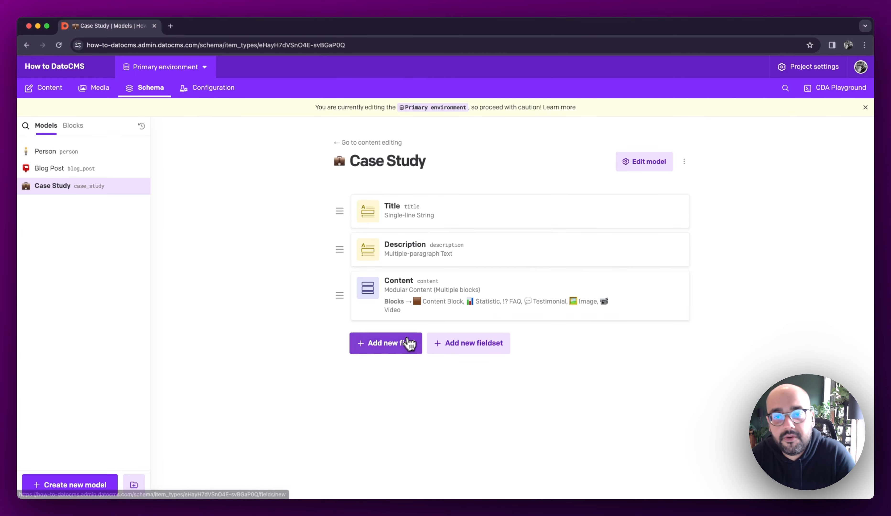
left_click(402, 347)
left_click(403, 312)
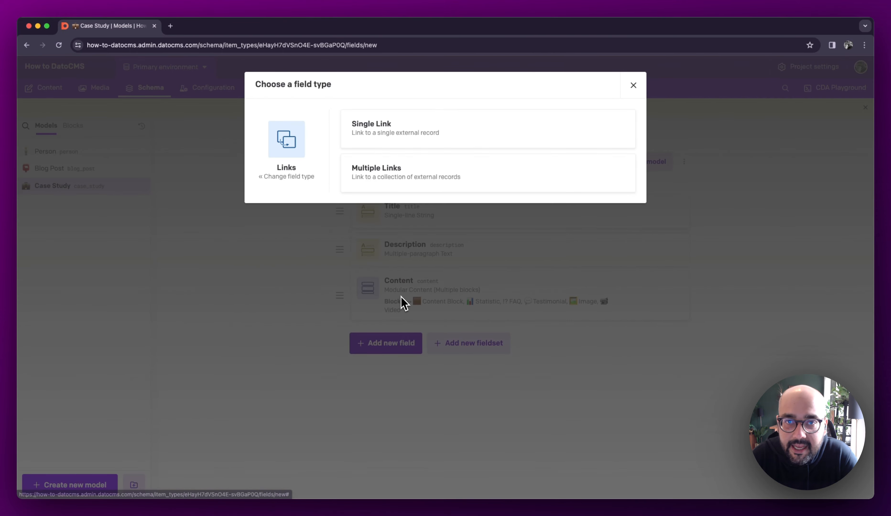
left_click(407, 131)
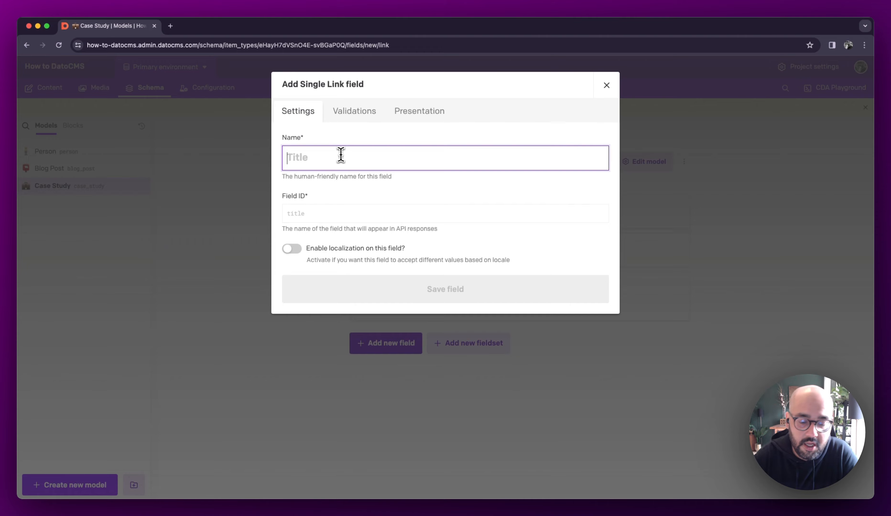
type("Person")
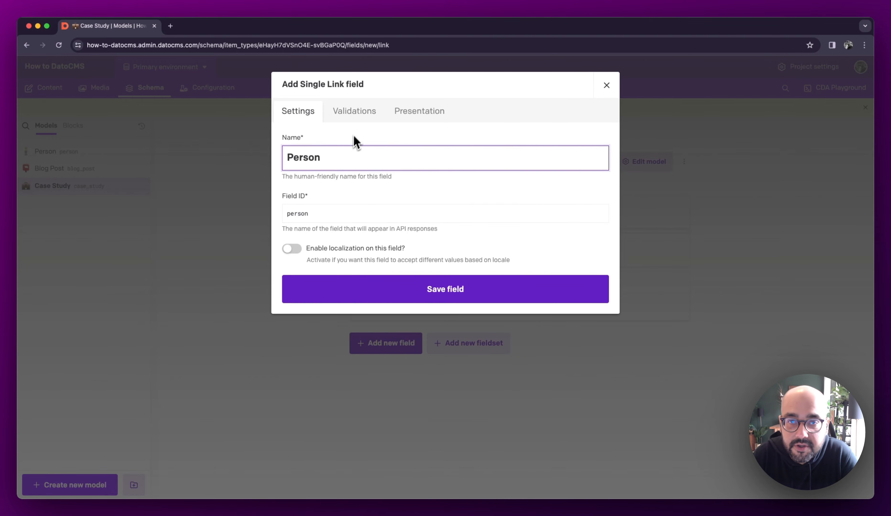
left_click(362, 120)
left_click(354, 174)
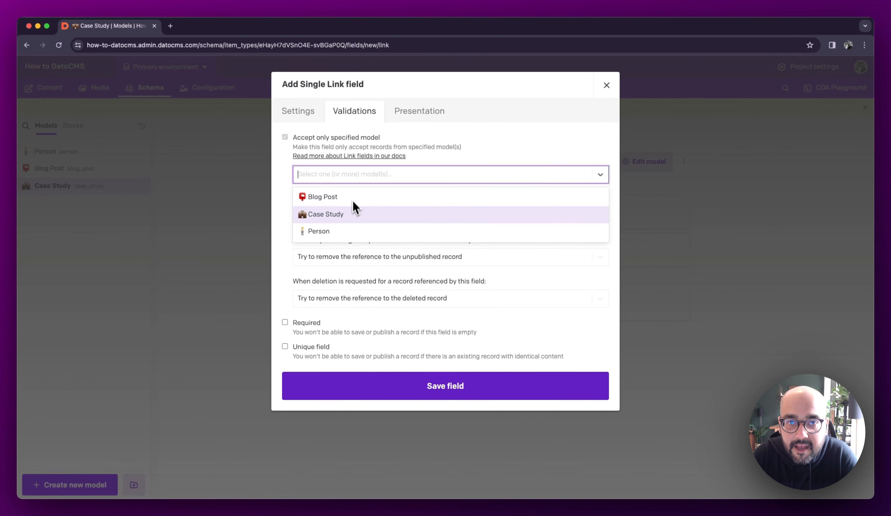
left_click(350, 234)
left_click(455, 392)
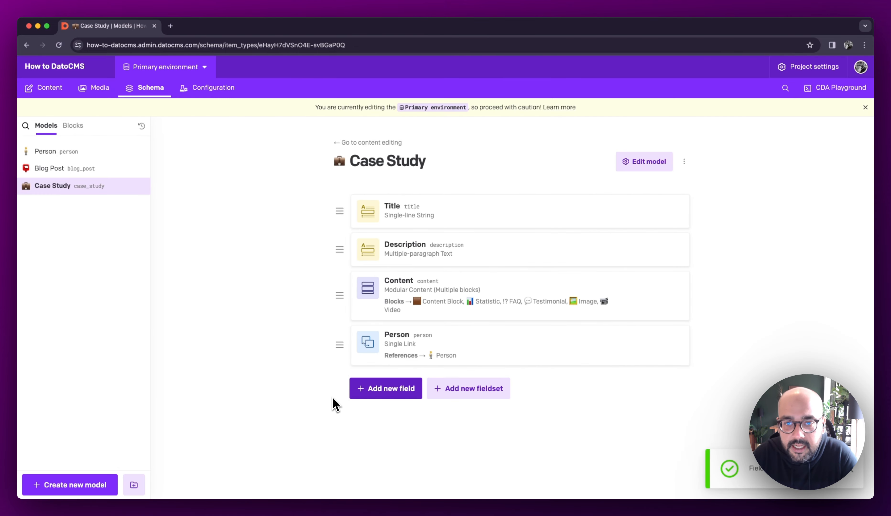
- Add a Slug field named Slug to the Case Study model, with Title as reference field, and make it required and unique
left_click(371, 394)
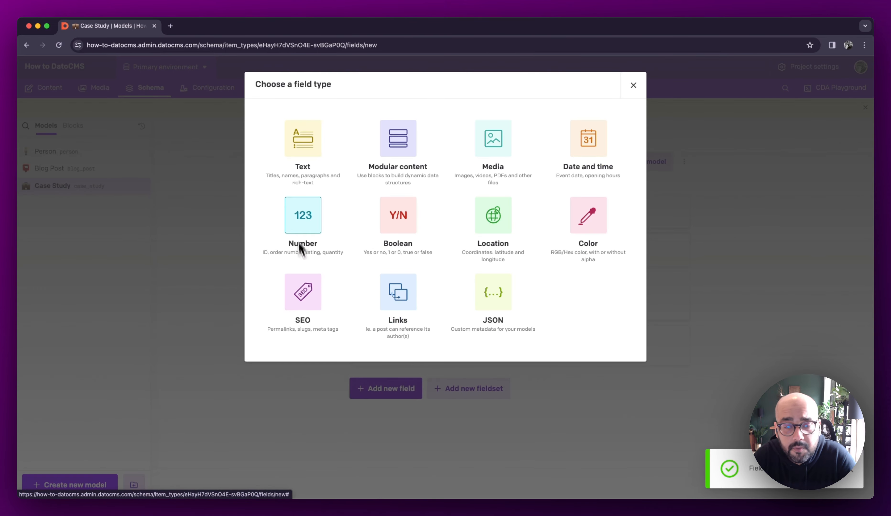
left_click(312, 292)
left_click(372, 136)
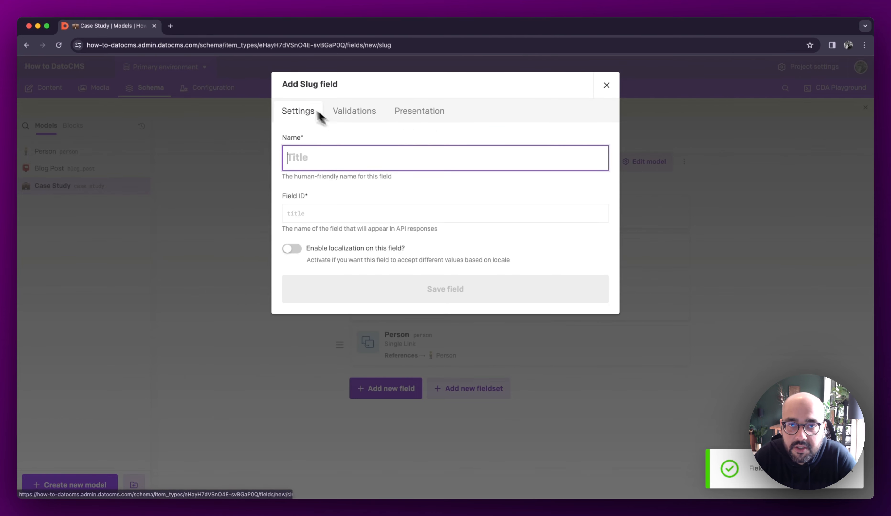
type("Slug")
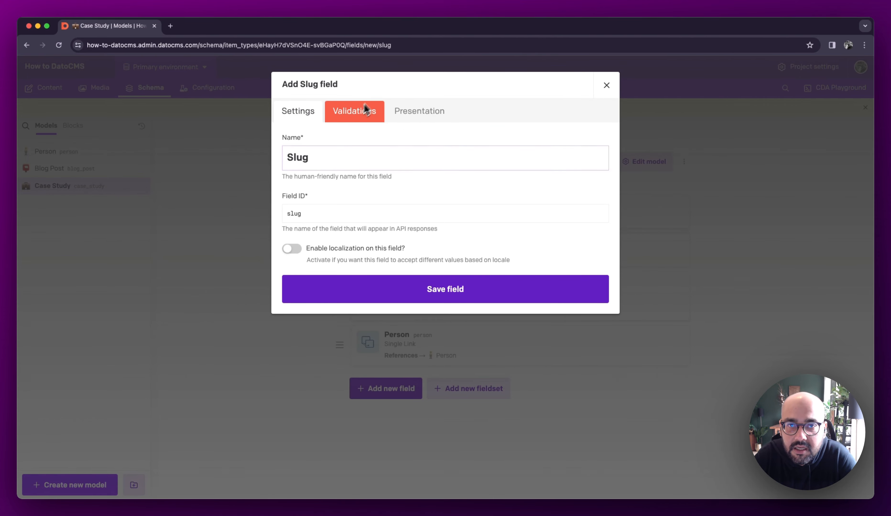
left_click(358, 111)
left_click(331, 170)
left_click(336, 187)
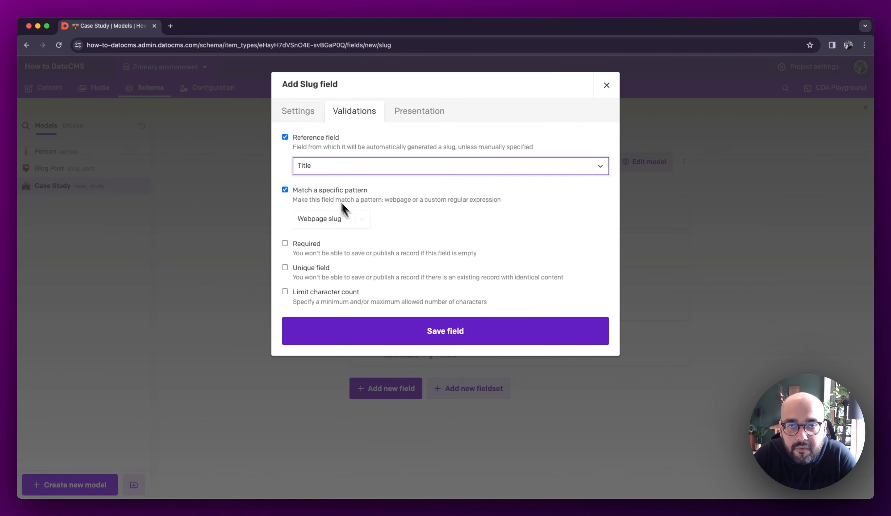
left_click(337, 247)
left_click(312, 275)
left_click(437, 342)
- Add an SEO and Social field named Social to the Case Study model, keeping the default validations and presentation settings
left_click(385, 426)
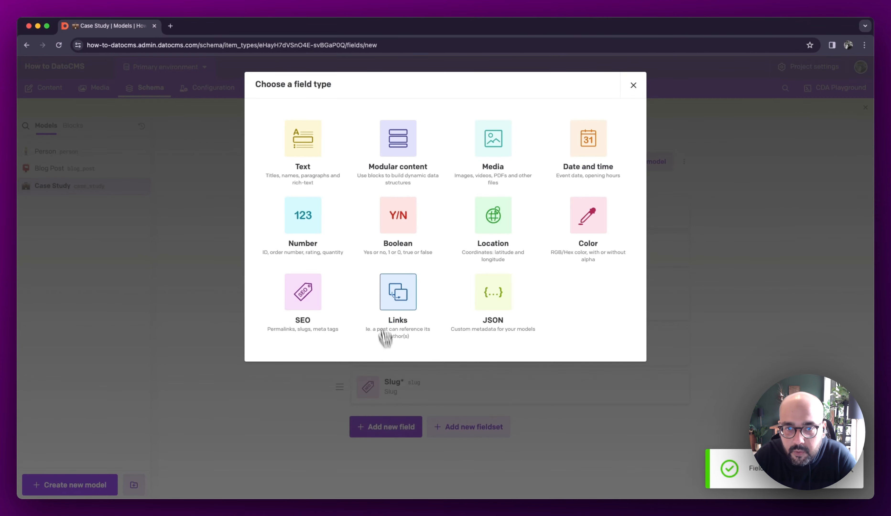
left_click(312, 309)
left_click(434, 188)
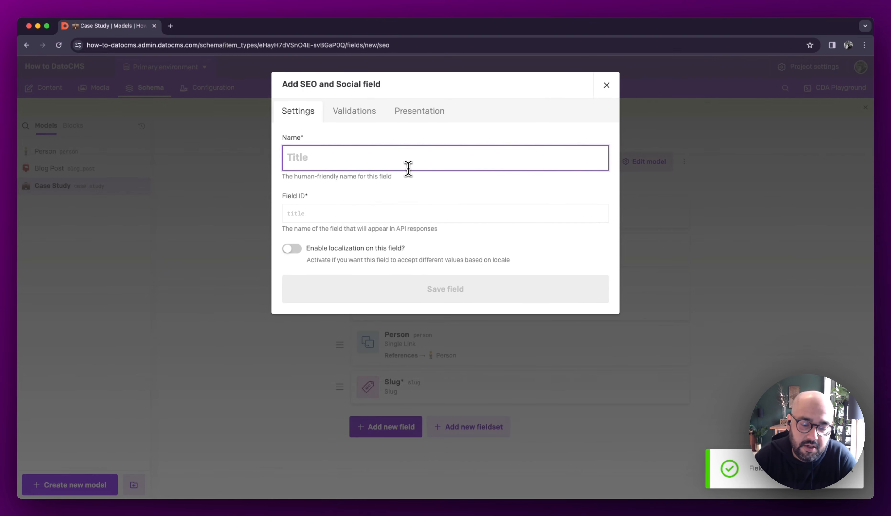
type("Social")
left_click(373, 119)
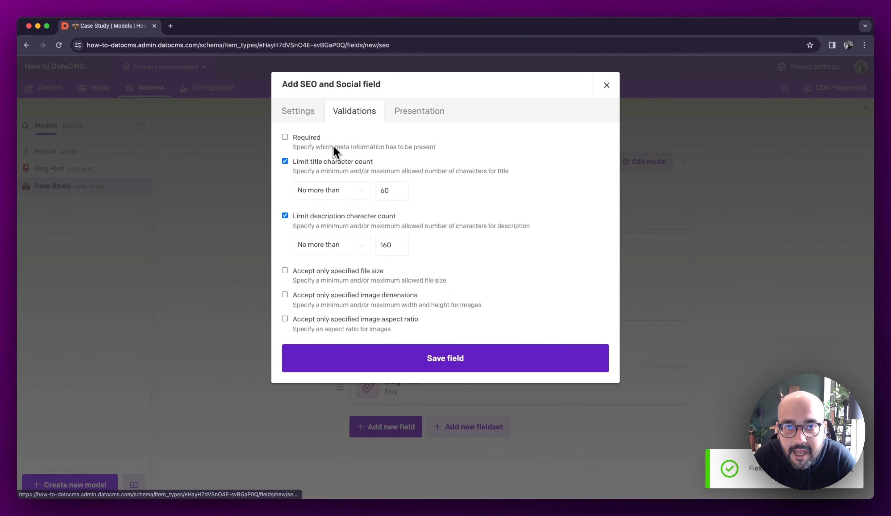
left_click(408, 115)
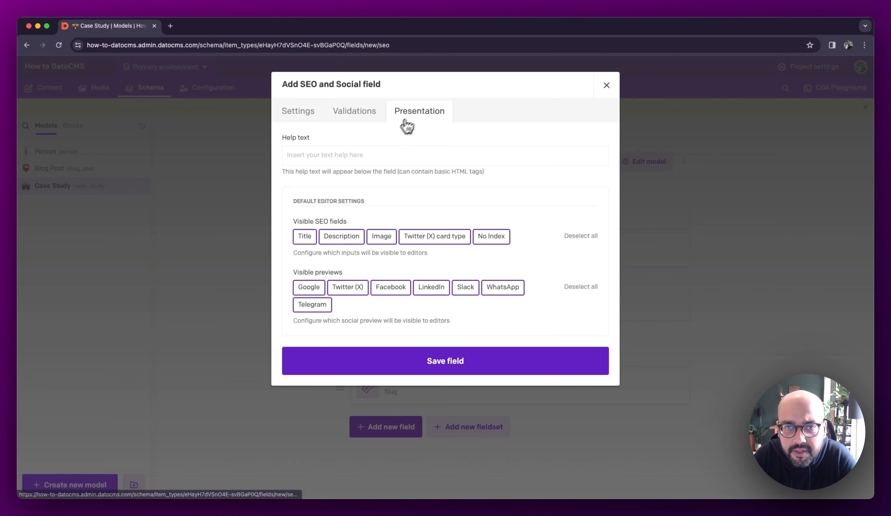
left_click(477, 360)
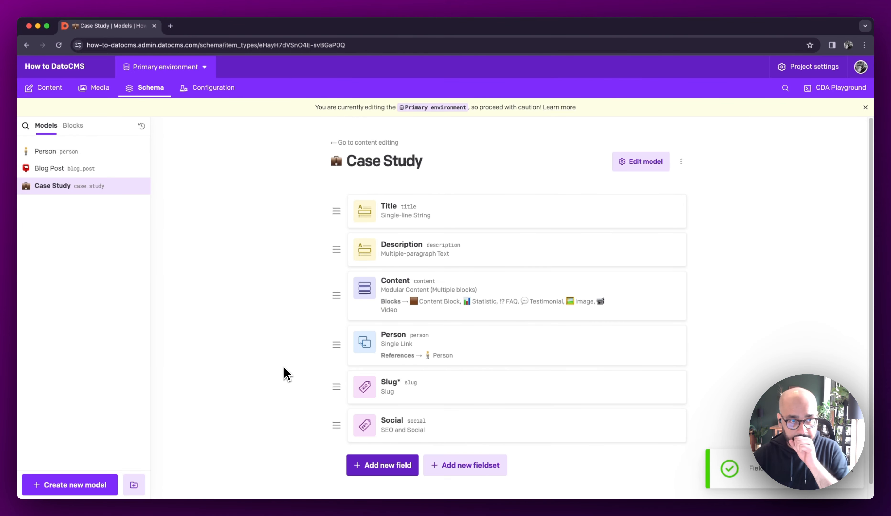
- Start a new model named Landing Page and make it a single-instance model
scroll(284, 372, "down", 1)
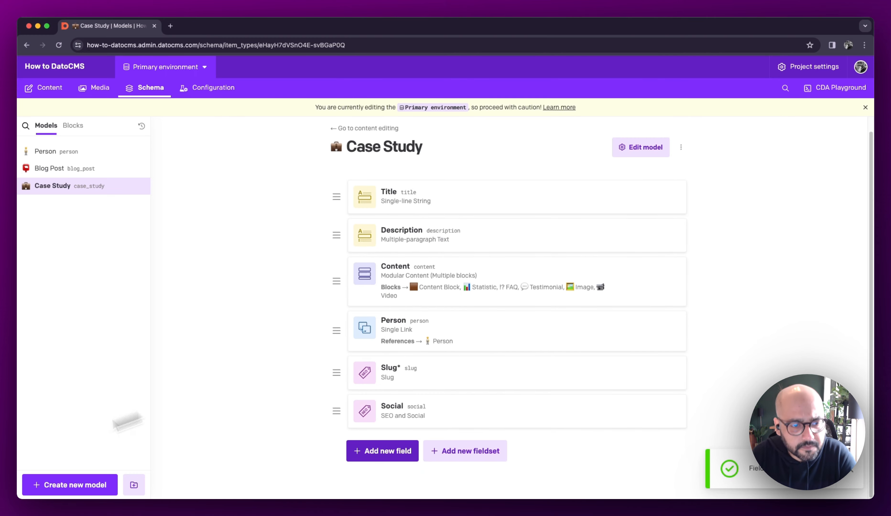
left_click(81, 487)
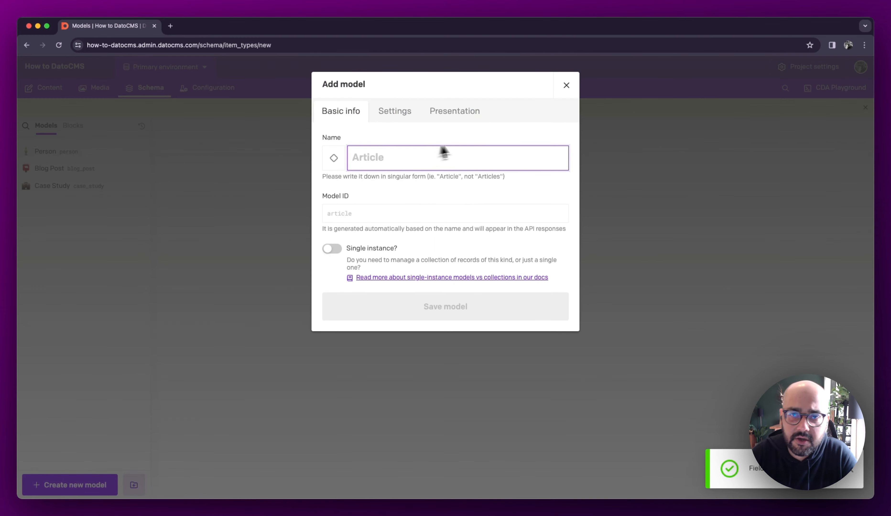
type("Landing")
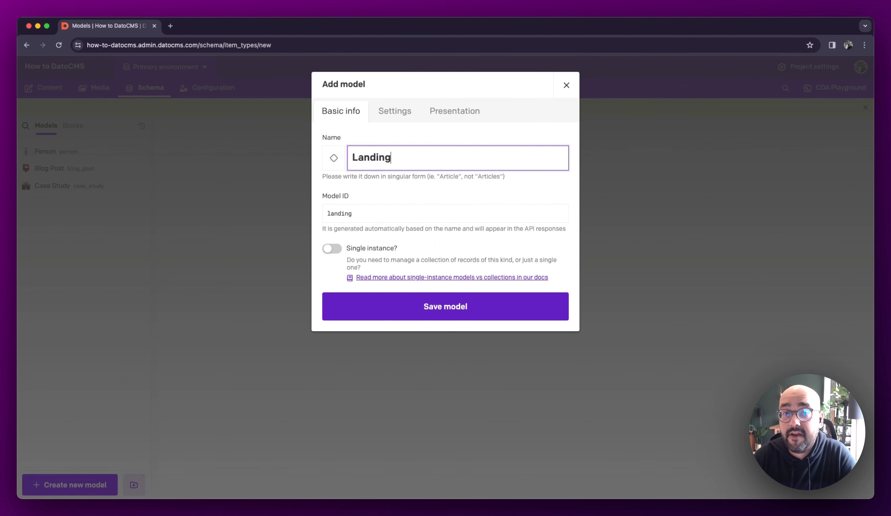
type(" Page")
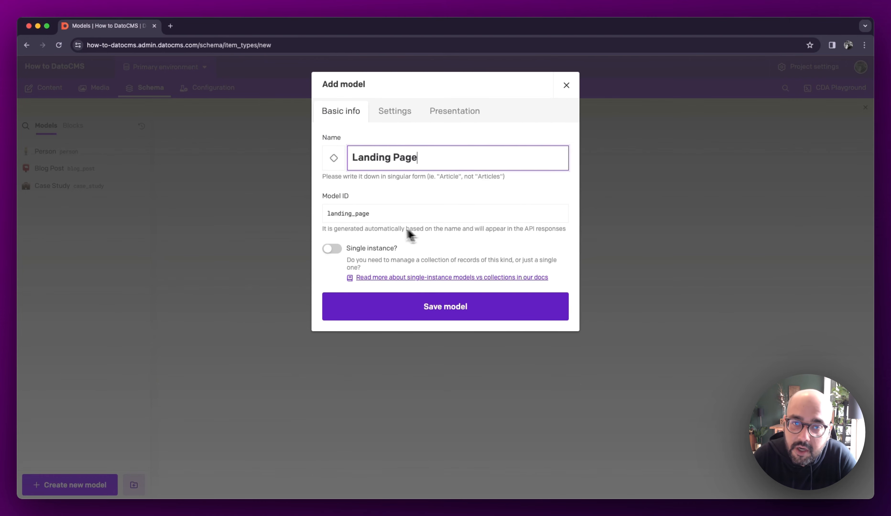
left_click(332, 249)
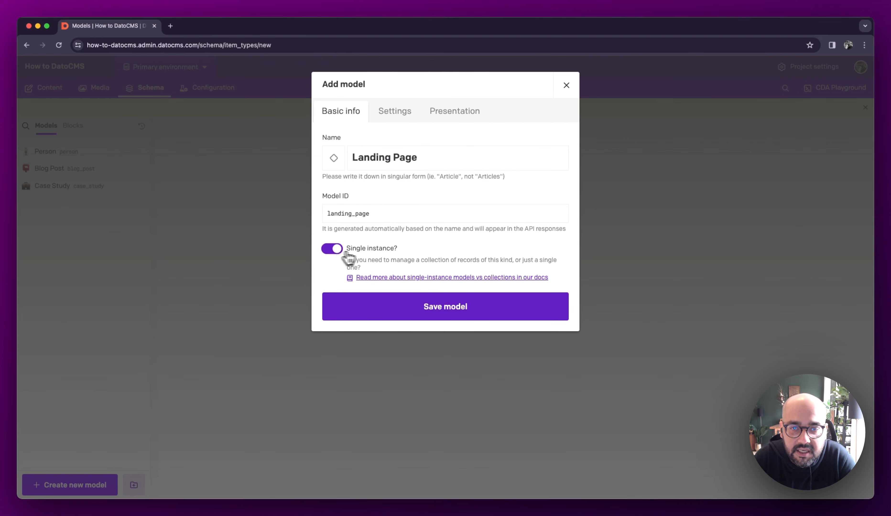
- Change the new model's name to About Page and give it the page-facing-up emoji as its icon
double_click(369, 165)
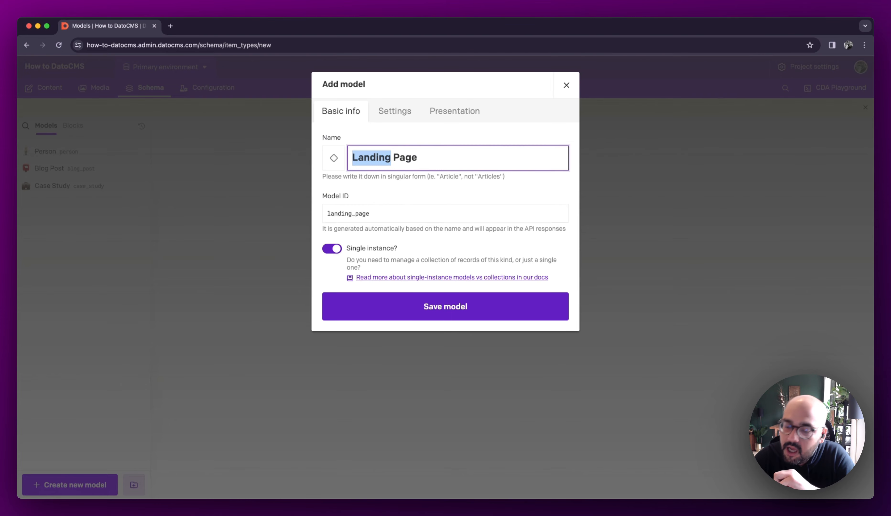
key("BackSpace")
key("Delete")
type("About")
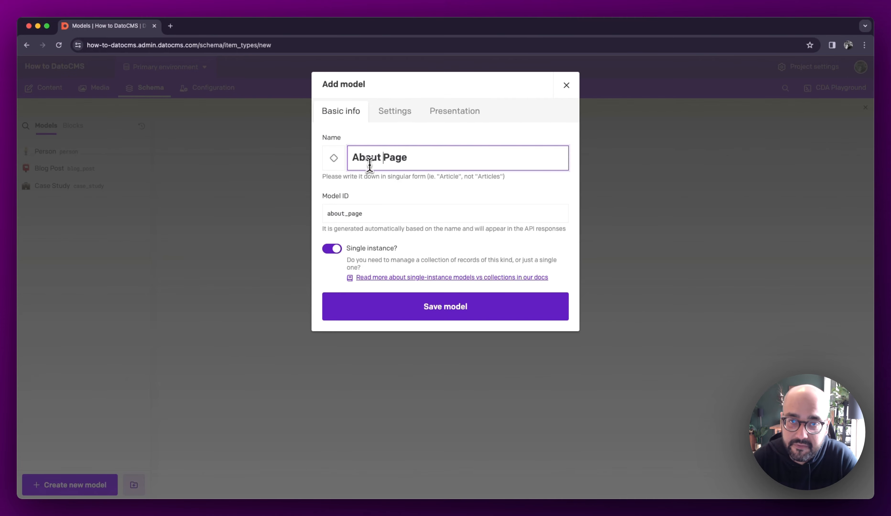
left_click(333, 159)
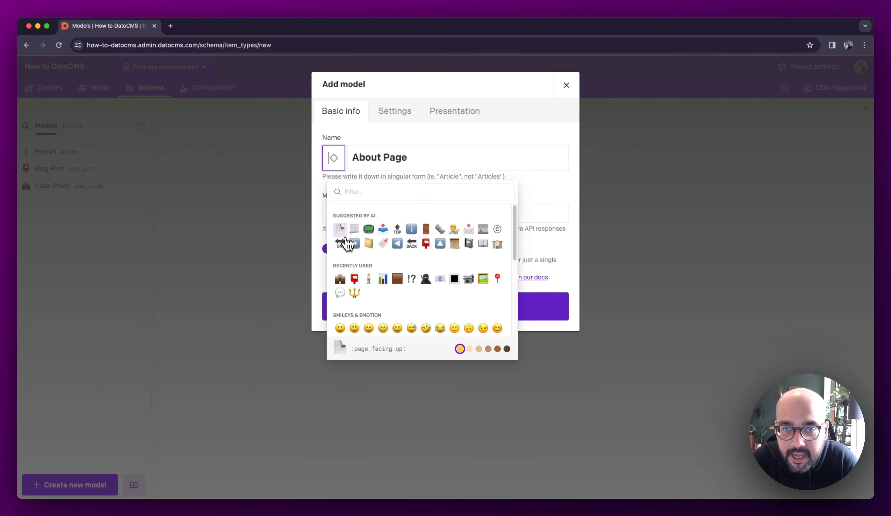
left_click(342, 230)
- Enable the draft/published system and require all locales for the About Page model, and save the model
left_click(374, 111)
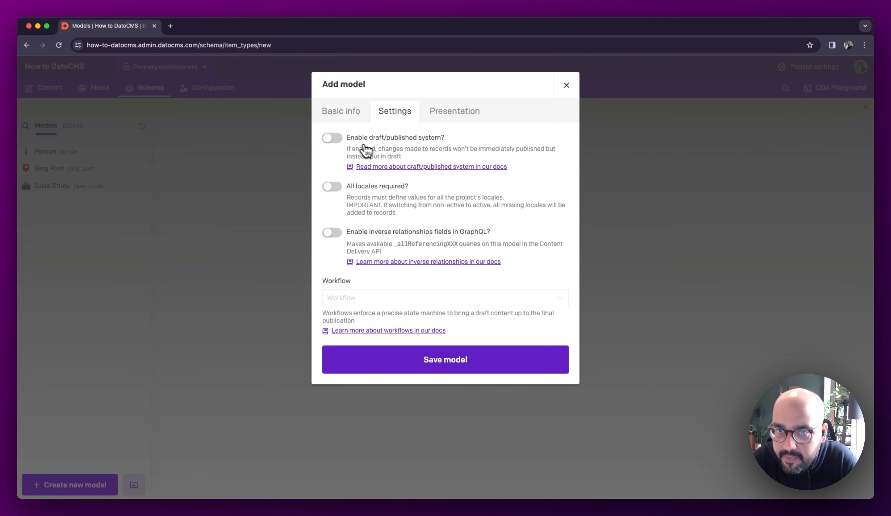
left_click(353, 143)
left_click(366, 189)
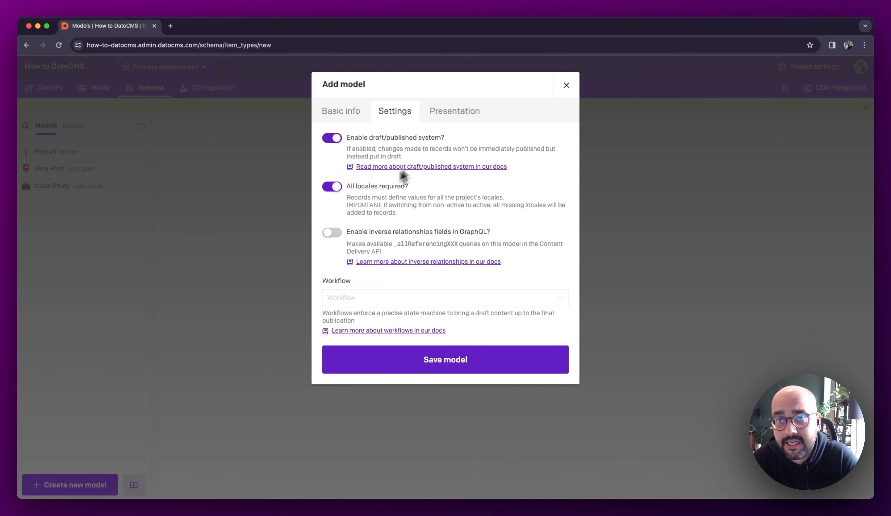
left_click(444, 121)
left_click(433, 322)
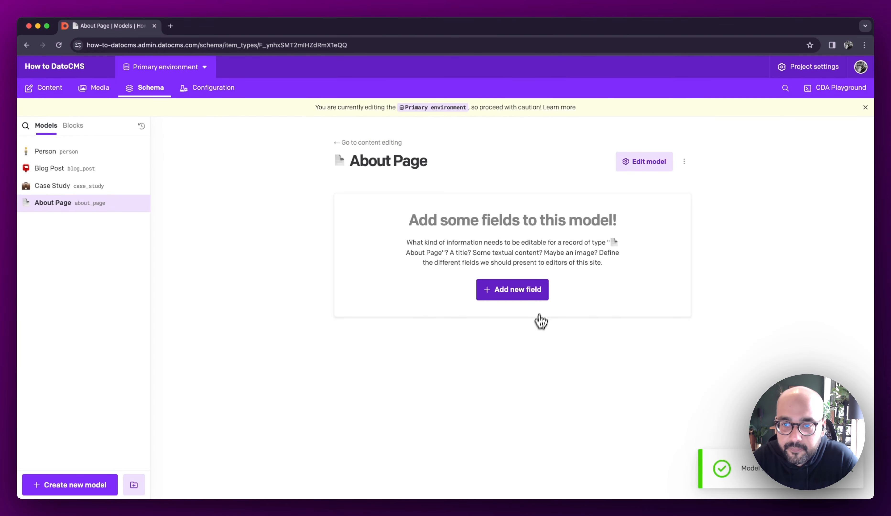
- Add a Single-line String field named Title to the About Page model, with localization enabled
left_click(528, 294)
left_click(287, 142)
left_click(378, 141)
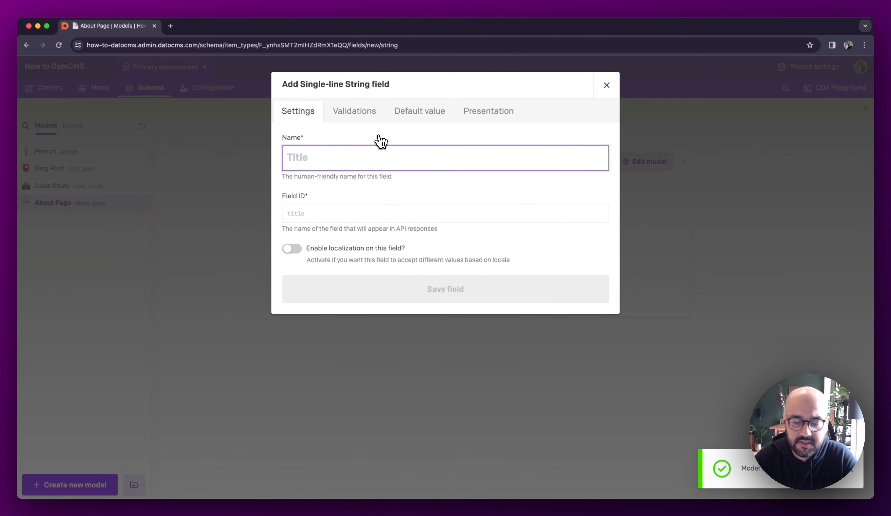
type("Title")
left_click(292, 250)
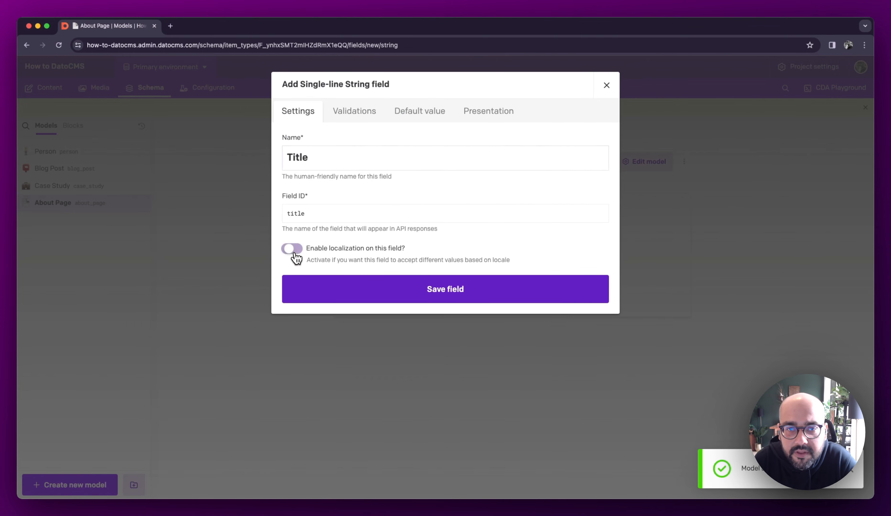
left_click(401, 297)
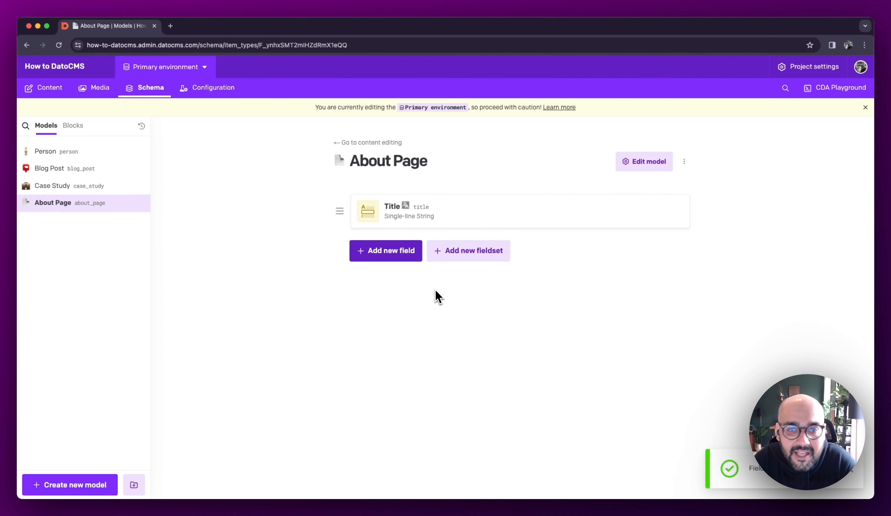
- Set up a Modular Content (Multiple blocks) field named Content in the About Page model, with localization enabled
left_click(396, 261)
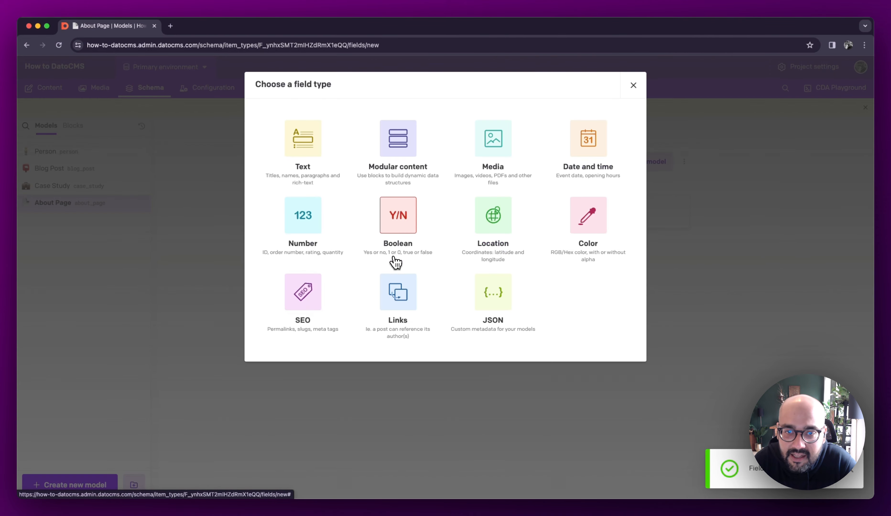
left_click(400, 154)
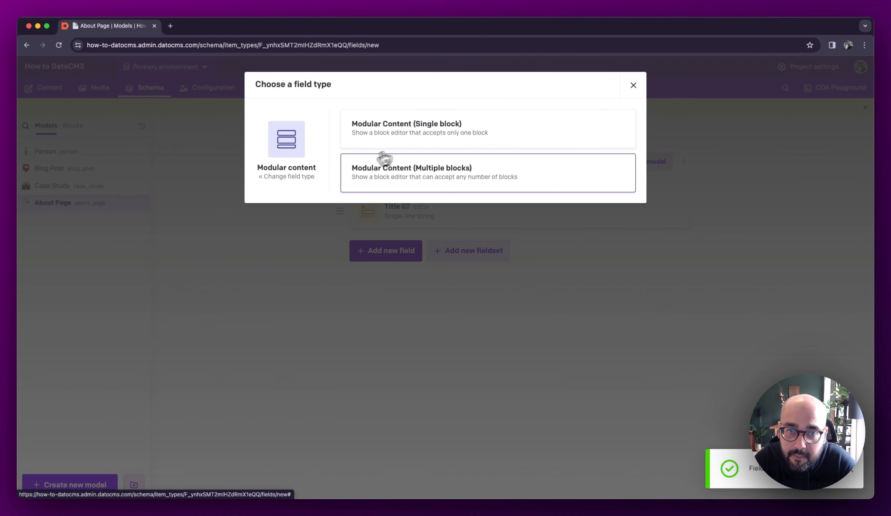
left_click(368, 175)
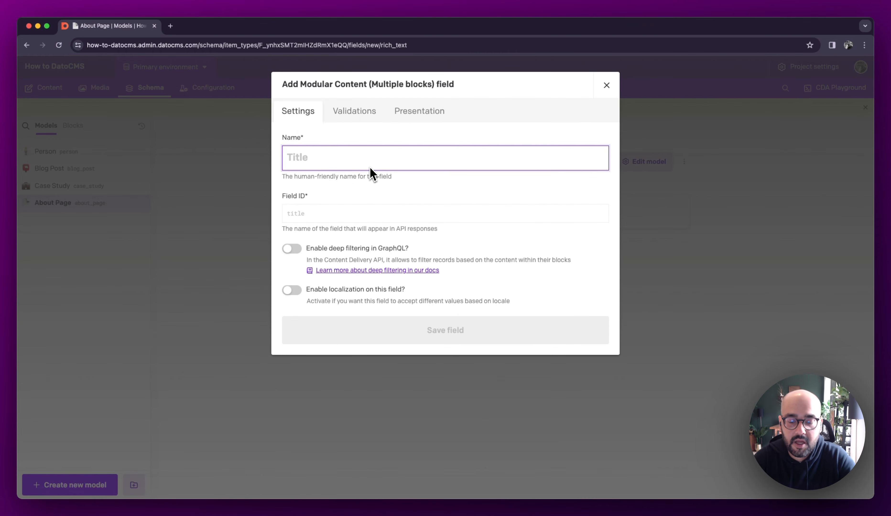
type("Content")
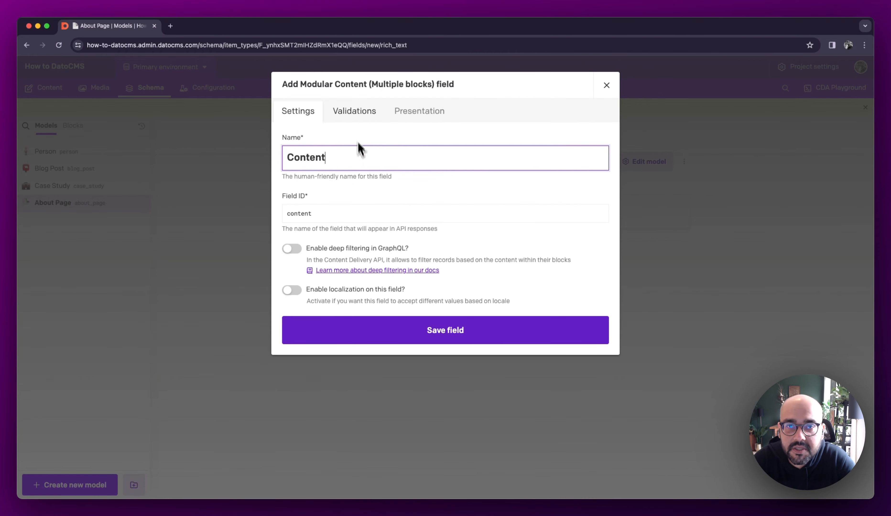
left_click(291, 291)
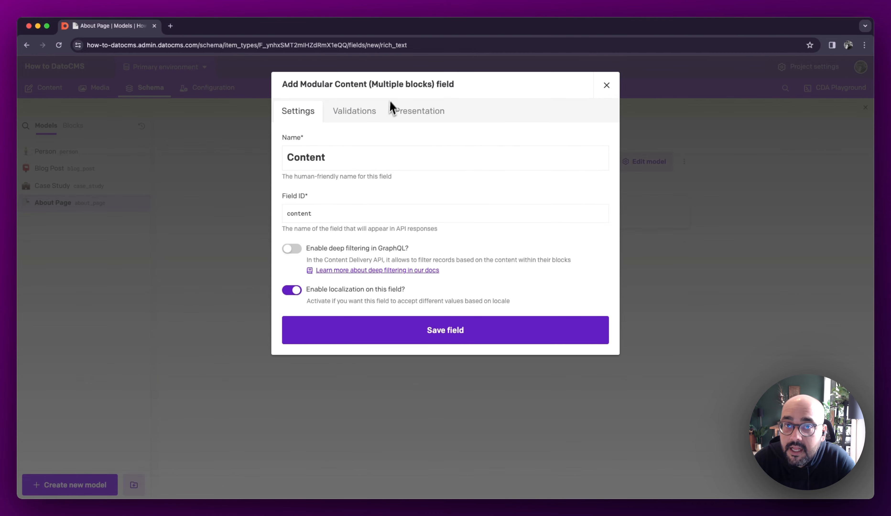
- Allow the Contact Info, Content Block, CTA and FAQ blocks in the Content field
left_click(372, 111)
left_click(347, 183)
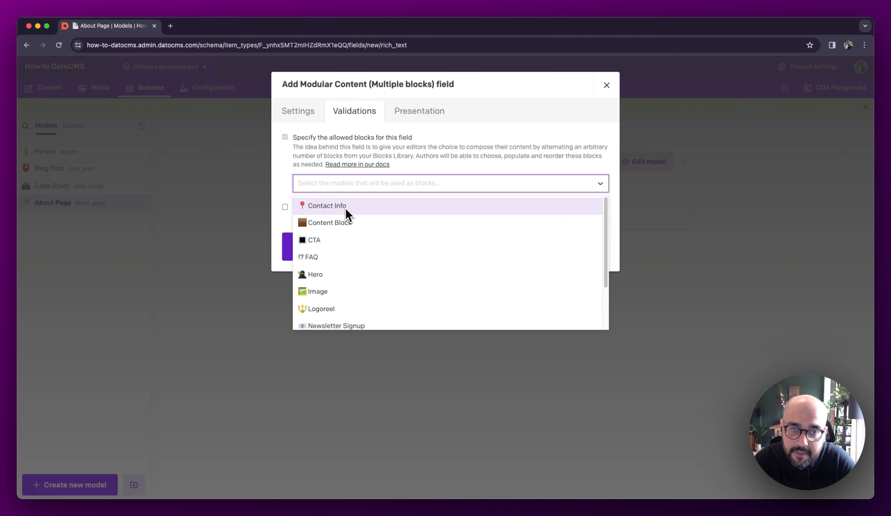
left_click(388, 214)
left_click(394, 190)
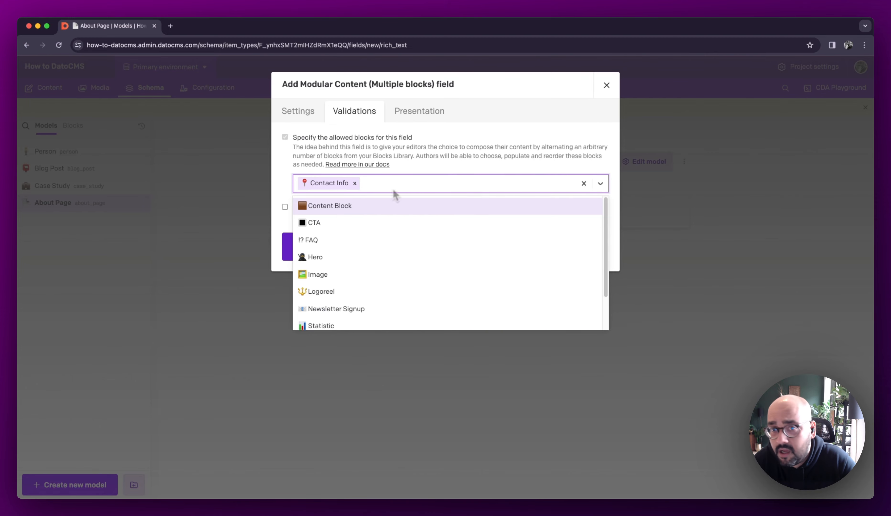
left_click(389, 206)
left_click(453, 191)
left_click(438, 205)
left_click(493, 190)
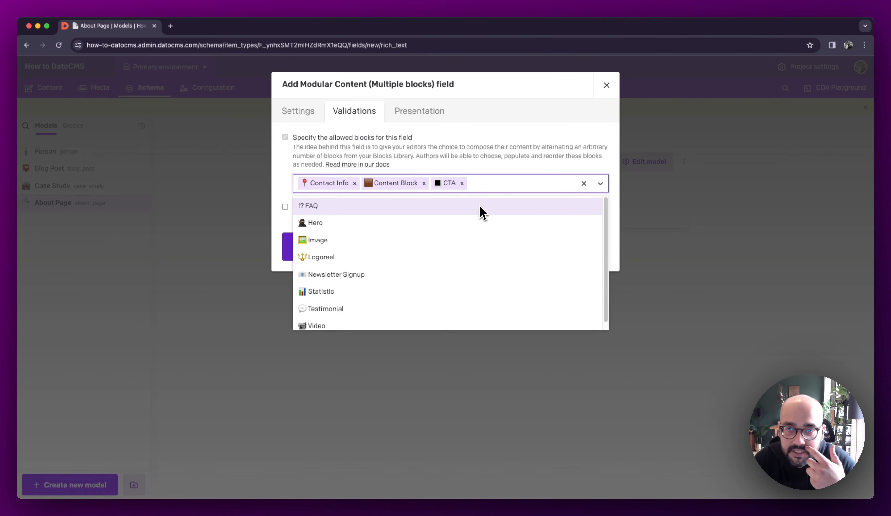
left_click(480, 206)
- Also allow the Hero, Logoreel, Newsletter Signup and Testimonial blocks in the Content field, and save the field
left_click(514, 186)
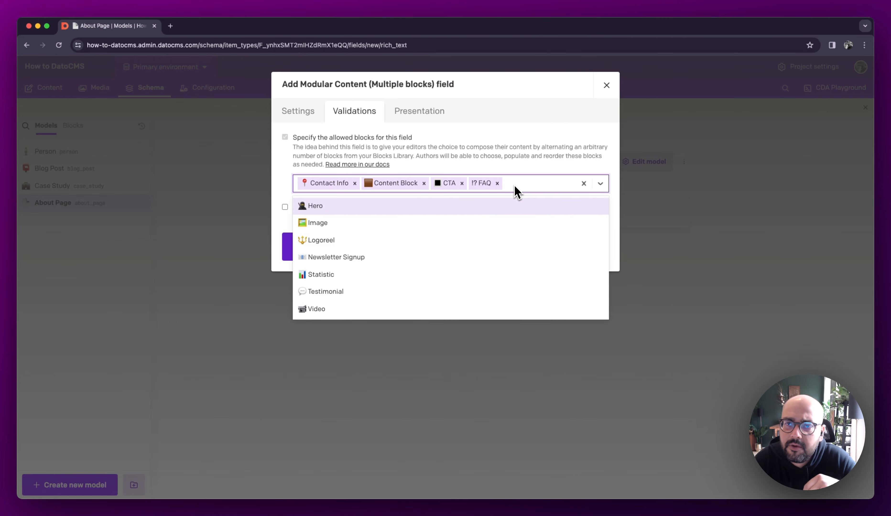
left_click(505, 212)
left_click(550, 191)
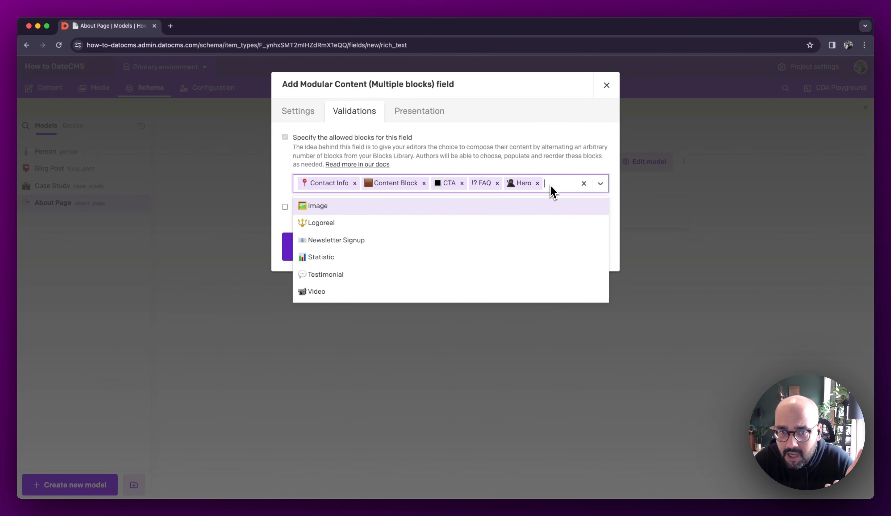
left_click(350, 228)
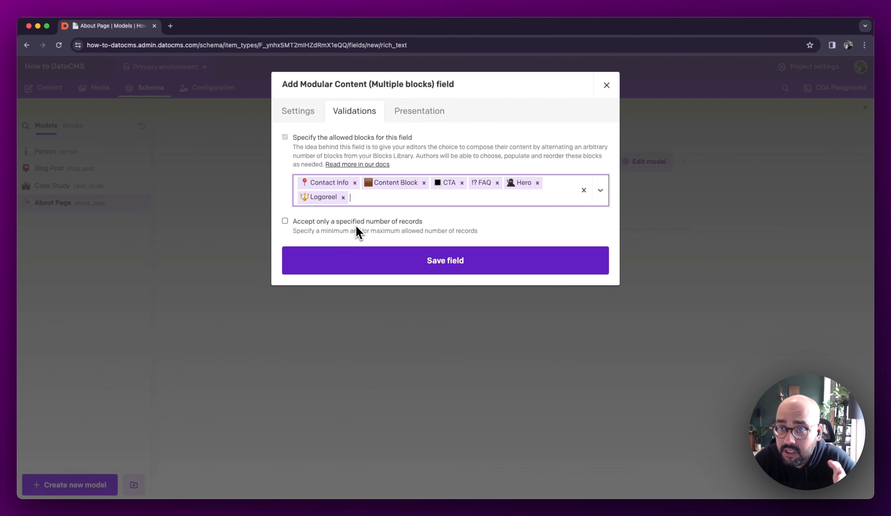
left_click(464, 203)
left_click(471, 200)
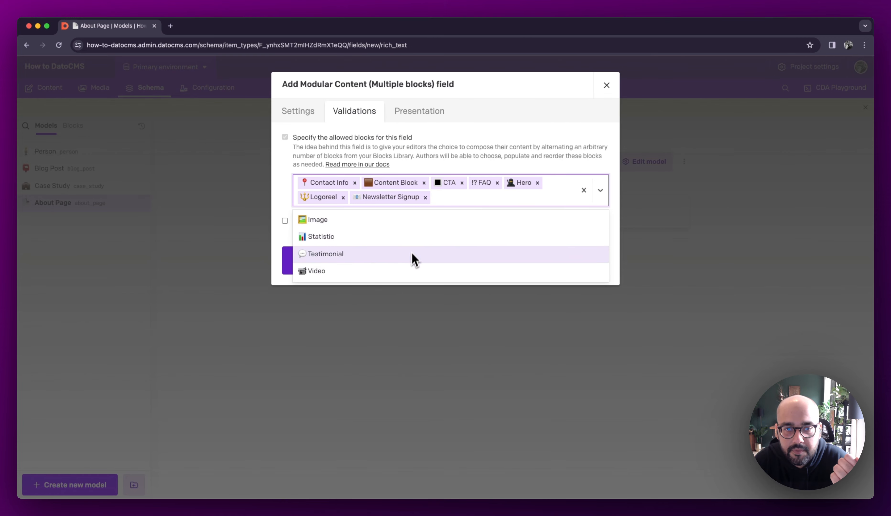
left_click(412, 258)
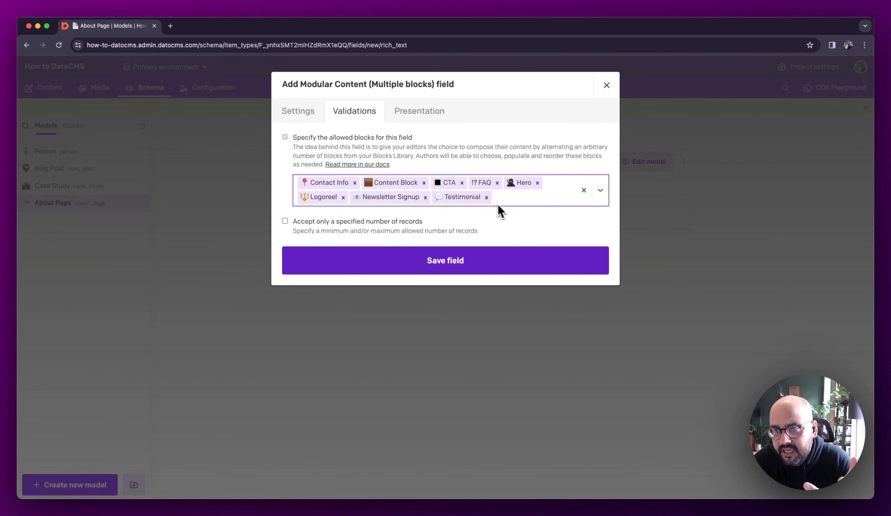
left_click(444, 268)
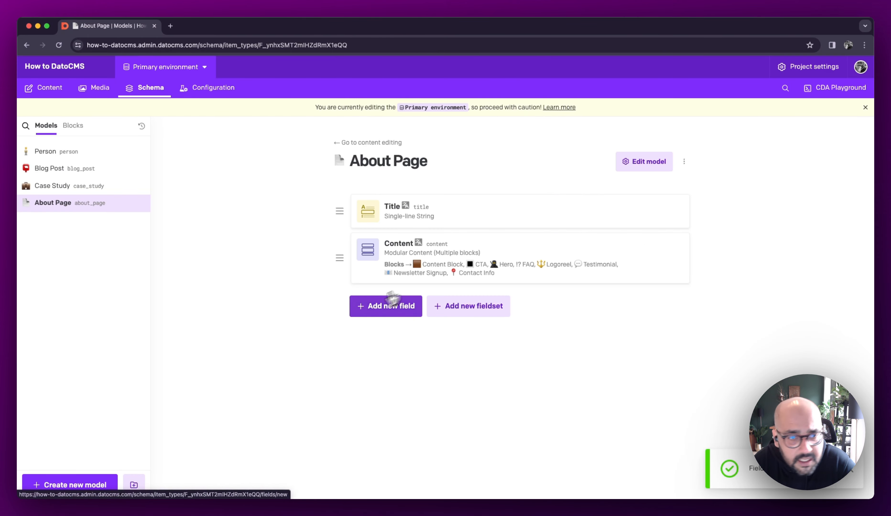
- Set up a Slug field named Slug in the About Page model, with localization enabled
left_click(392, 300)
left_click(298, 290)
left_click(425, 130)
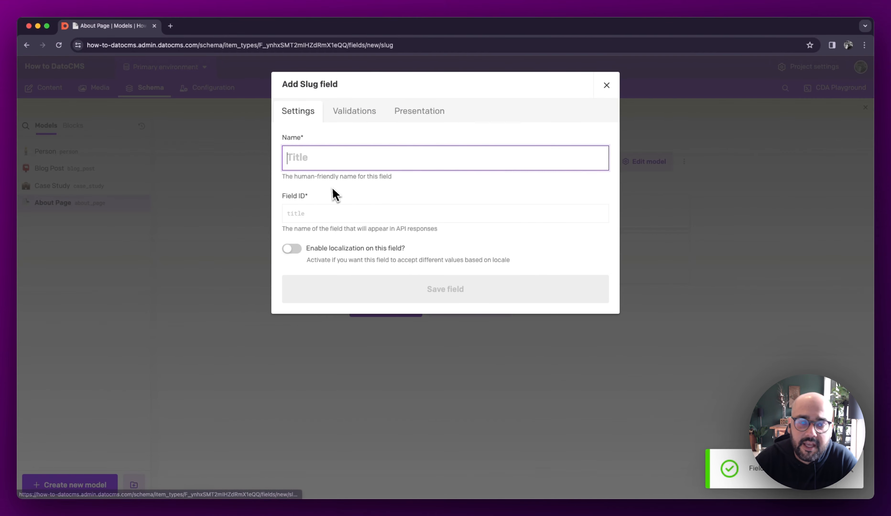
type("Slug")
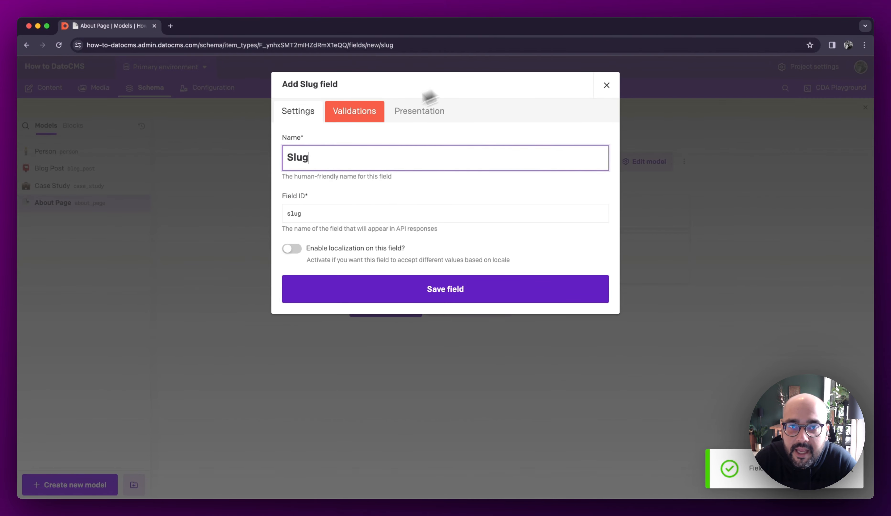
left_click(293, 249)
- Make the Slug field required, keep the Webpage slug pattern, choose Title as its reference field, and save it
left_click(376, 119)
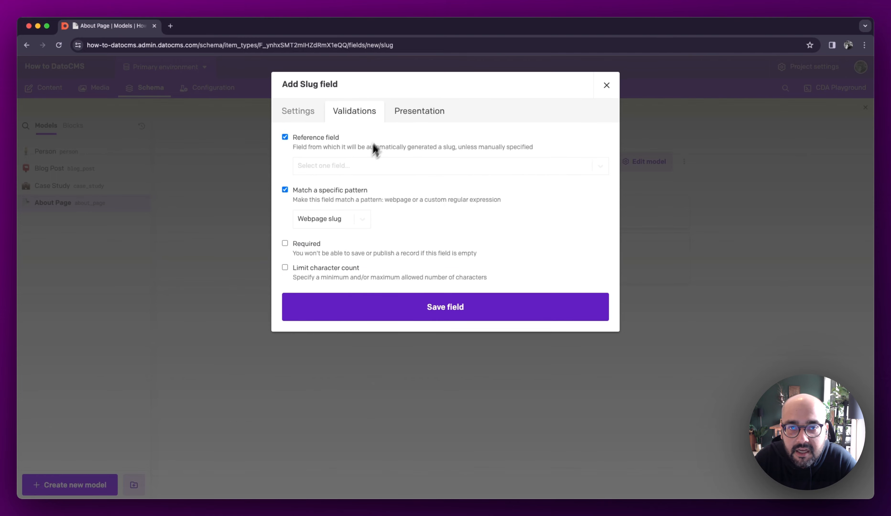
left_click(308, 247)
left_click(326, 221)
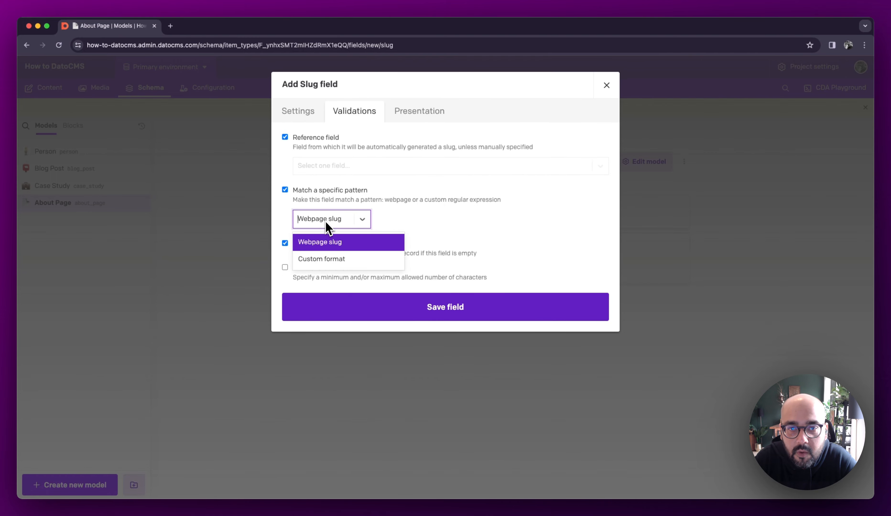
left_click(328, 169)
left_click(327, 187)
left_click(457, 318)
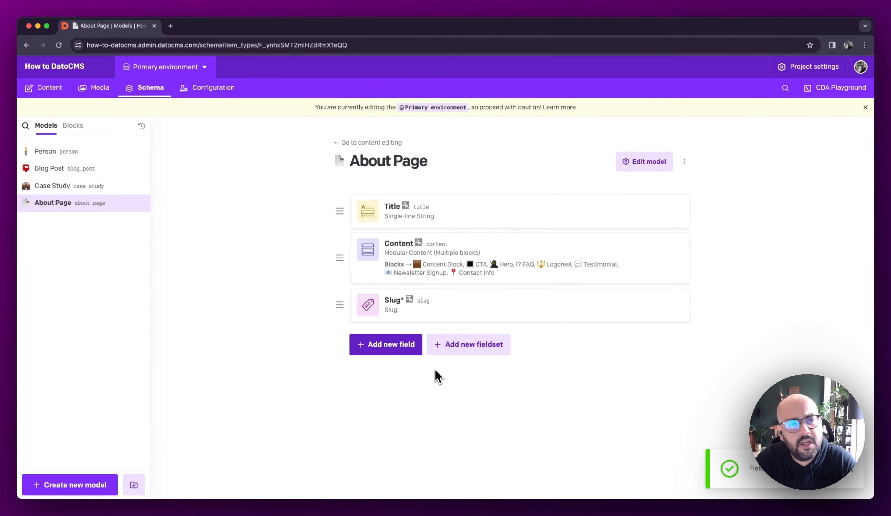